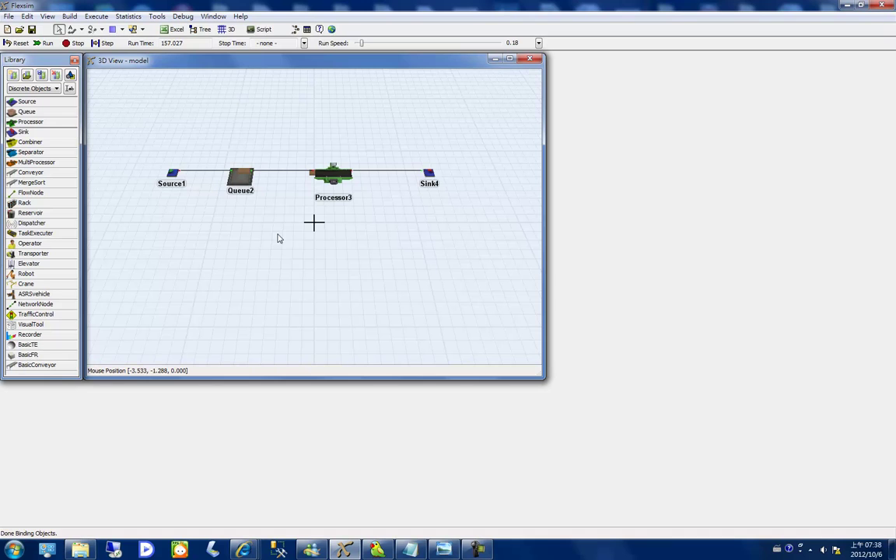
- Add a new global table and name it "time"
{"action": "left_click", "coordinate": [174, 175]}
{"action": "left_click", "coordinate": [348, 183]}
{"action": "left_click", "coordinate": [154, 17]}
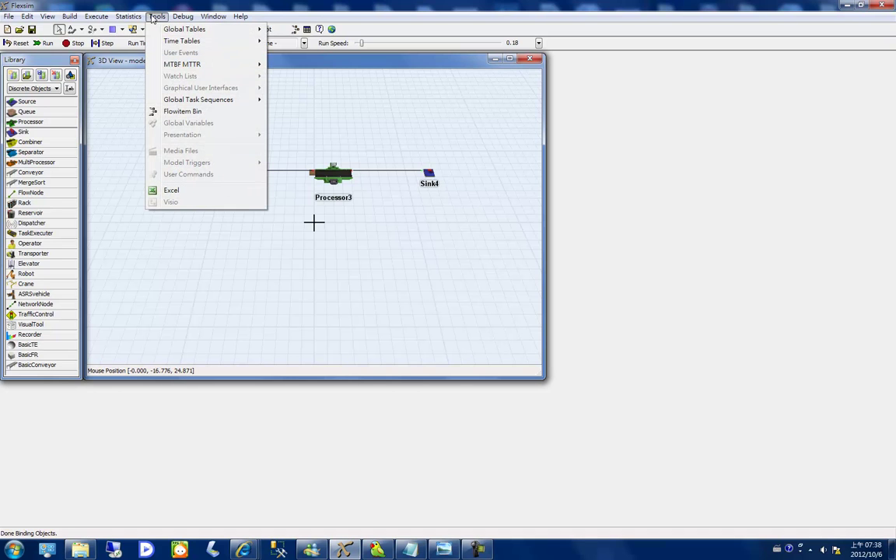
{"action": "mouse_move", "coordinate": [150, 28]}
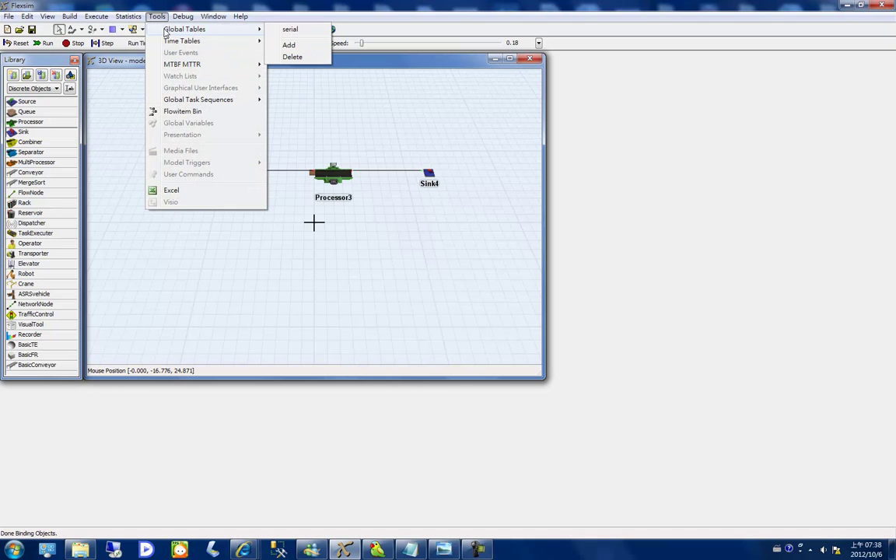
{"action": "left_click", "coordinate": [289, 45]}
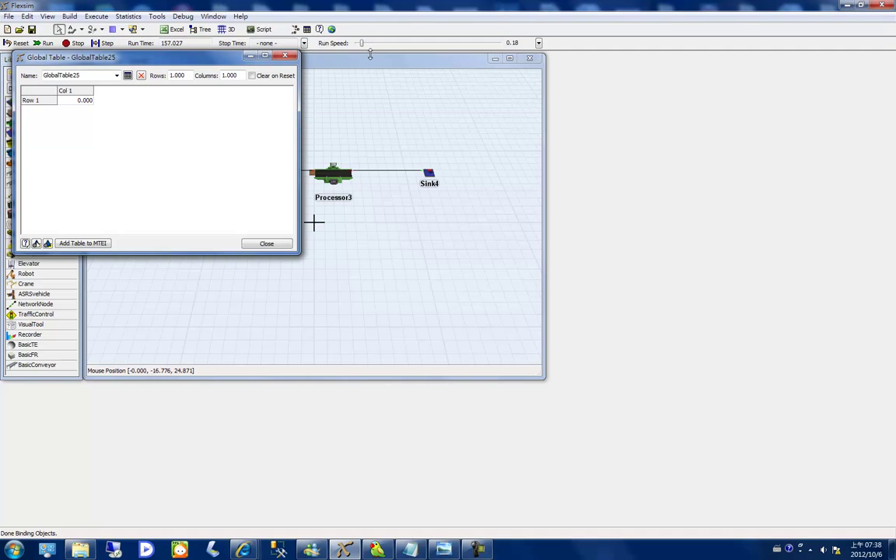
{"action": "double_click", "coordinate": [87, 76]}
{"action": "type", "text": "time"}
{"action": "key", "text": "Return"}
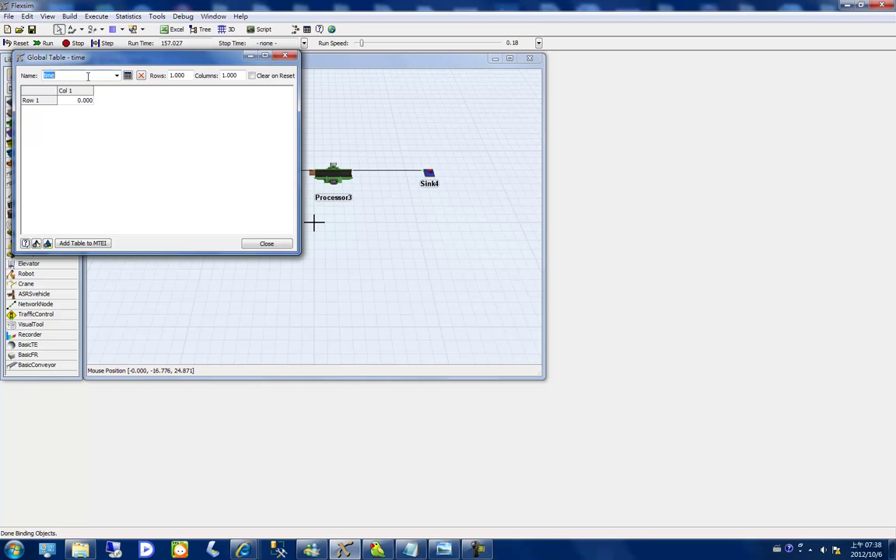
- Set the time table to 1000 rows and 3 columns, and close the table window
{"action": "left_click", "coordinate": [176, 75]}
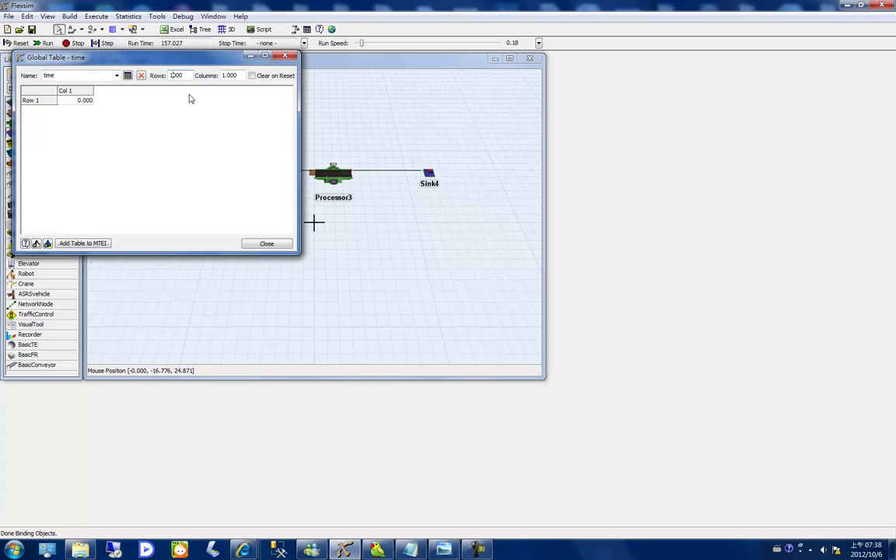
{"action": "type", "text": "000"}
{"action": "key", "text": "Return"}
{"action": "double_click", "coordinate": [230, 75]}
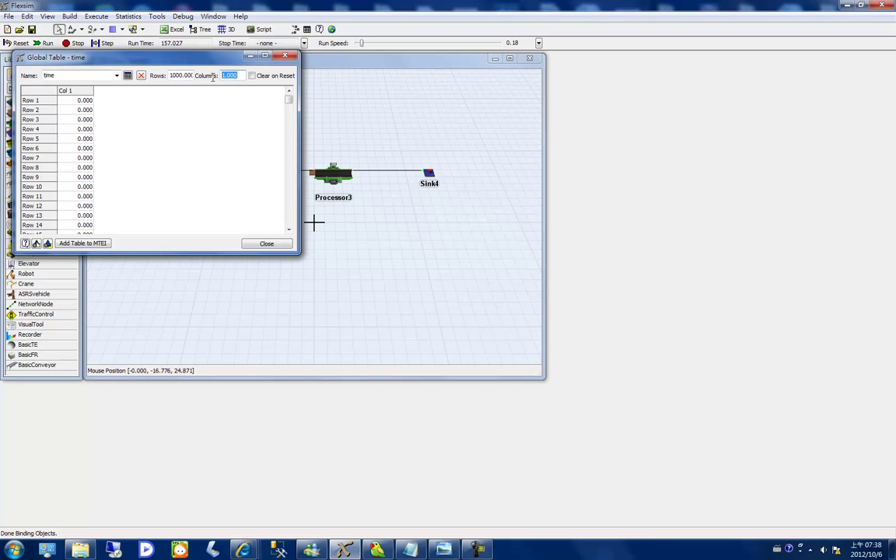
{"action": "type", "text": "3"}
{"action": "key", "text": "Return"}
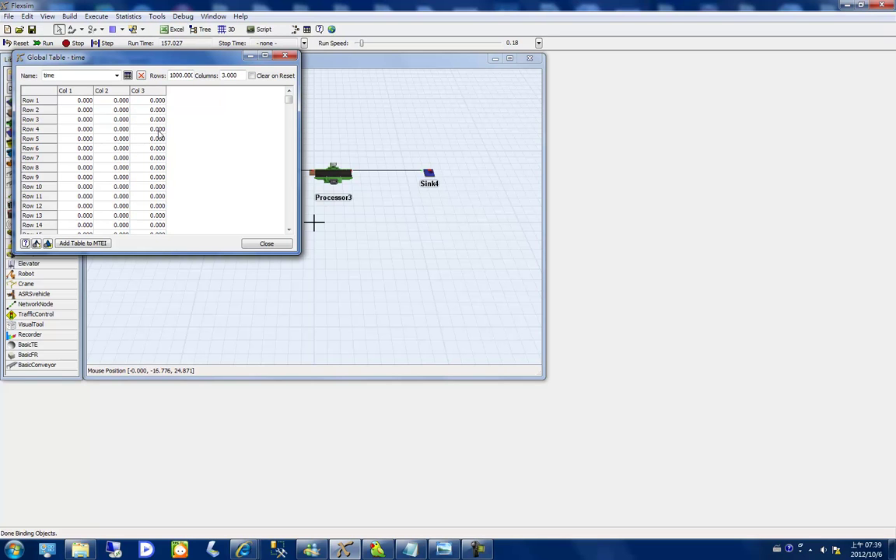
{"action": "left_click", "coordinate": [267, 244]}
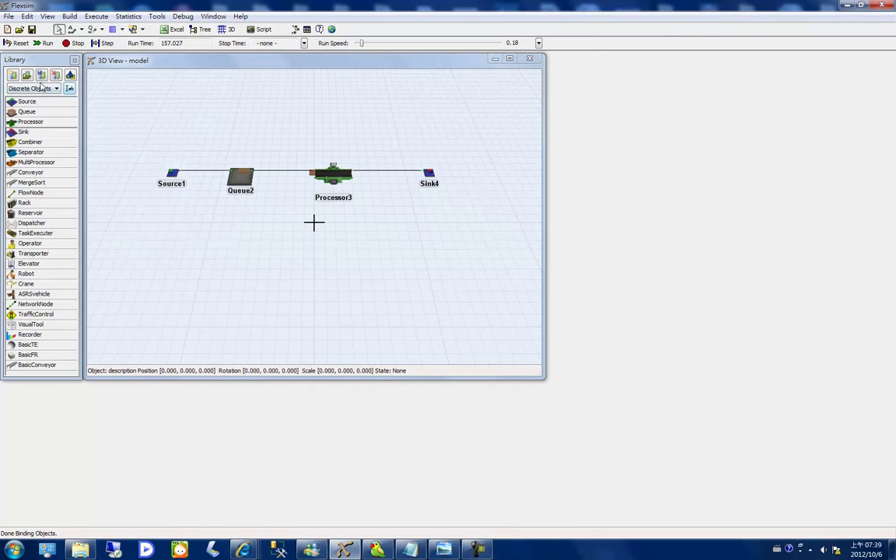
- Reset the model and add a Write to GlobalTable action to Source1's OnCreation trigger
{"action": "left_click", "coordinate": [16, 43]}
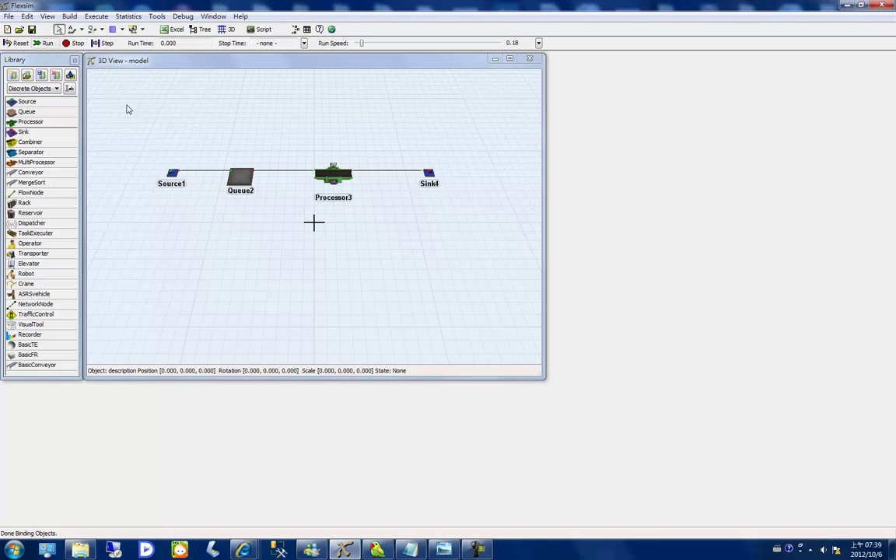
{"action": "double_click", "coordinate": [172, 173]}
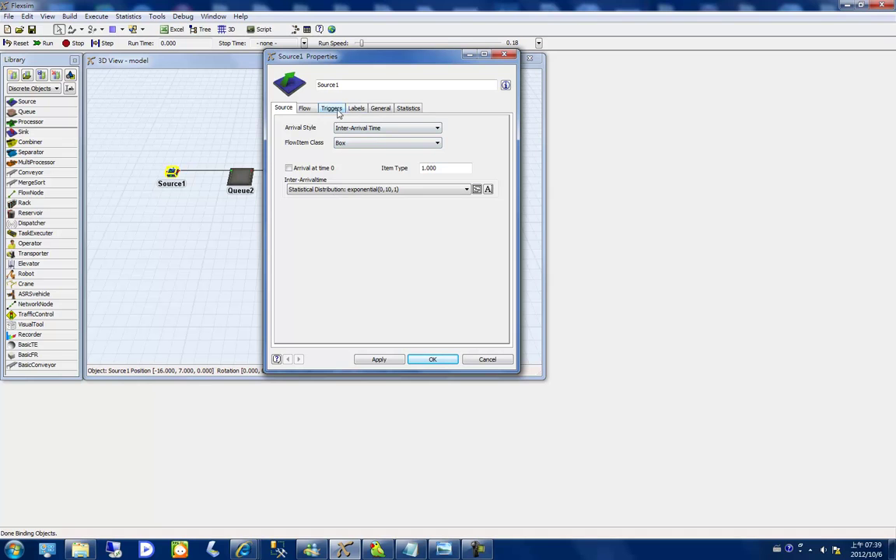
{"action": "left_click", "coordinate": [335, 110]}
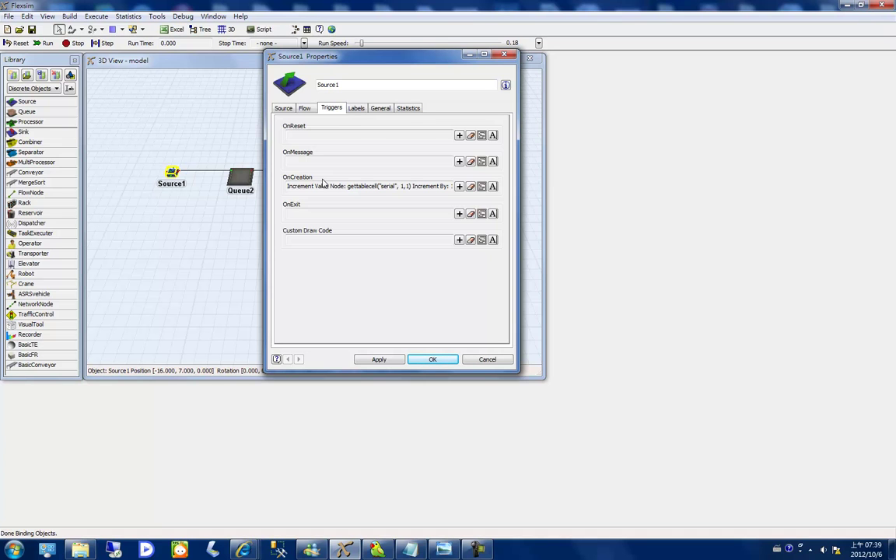
{"action": "left_click", "coordinate": [459, 189]}
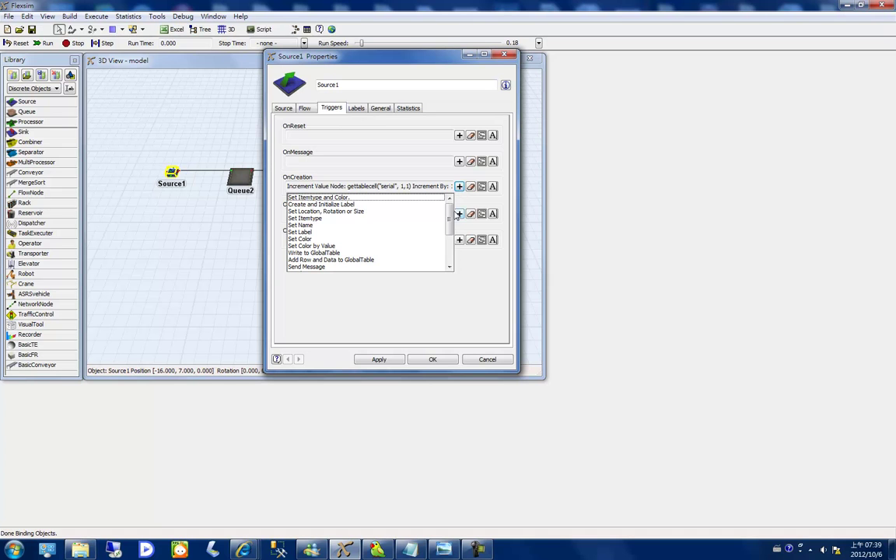
{"action": "scroll", "coordinate": [452, 218], "scroll_direction": "down", "scroll_amount": 2}
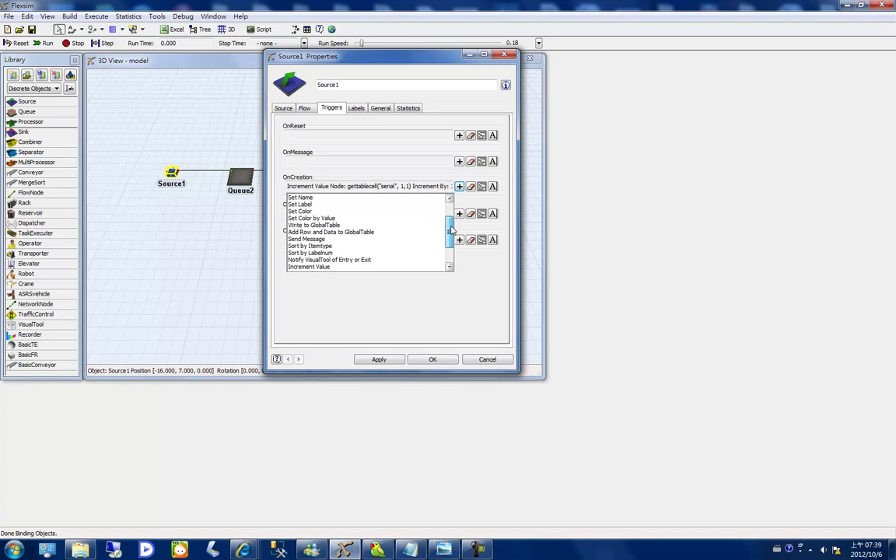
{"action": "left_click", "coordinate": [336, 225]}
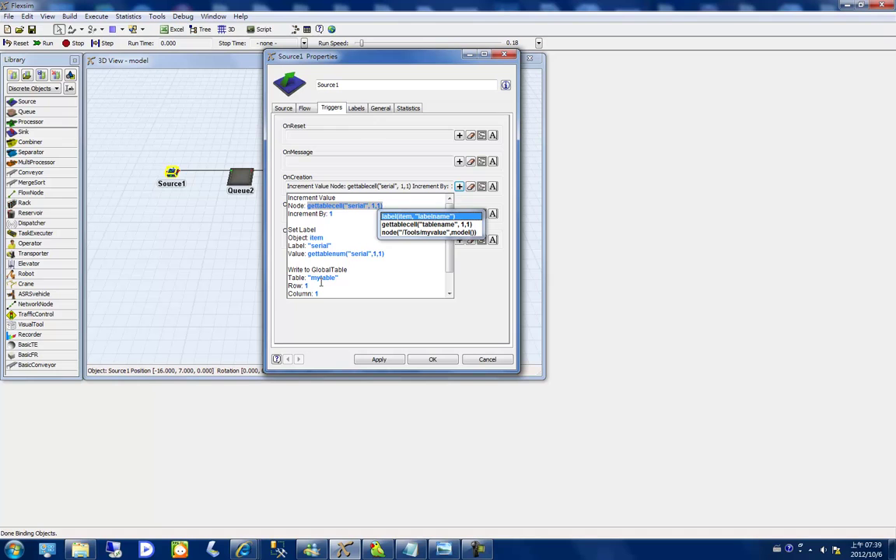
- Set the table name of Source1's Write to GlobalTable action to "time"
{"action": "scroll", "coordinate": [327, 283], "scroll_direction": "down", "scroll_amount": 1}
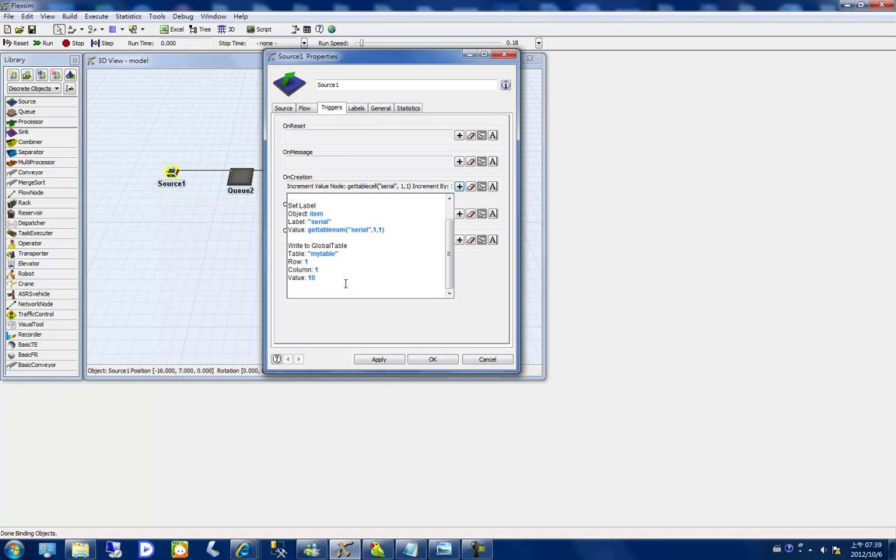
{"action": "left_click_drag", "start_coordinate": [327, 254], "coordinate": [336, 254]}
{"action": "left_click", "coordinate": [449, 265]}
{"action": "key", "text": "BackSpace"}
{"action": "key", "text": "BackSpace"}
{"action": "key", "text": "BackSpace"}
{"action": "key", "text": "BackSpace"}
{"action": "key", "text": "BackSpace"}
{"action": "key", "text": "BackSpace"}
{"action": "key", "text": "BackSpace"}
{"action": "type", "text": "time"}
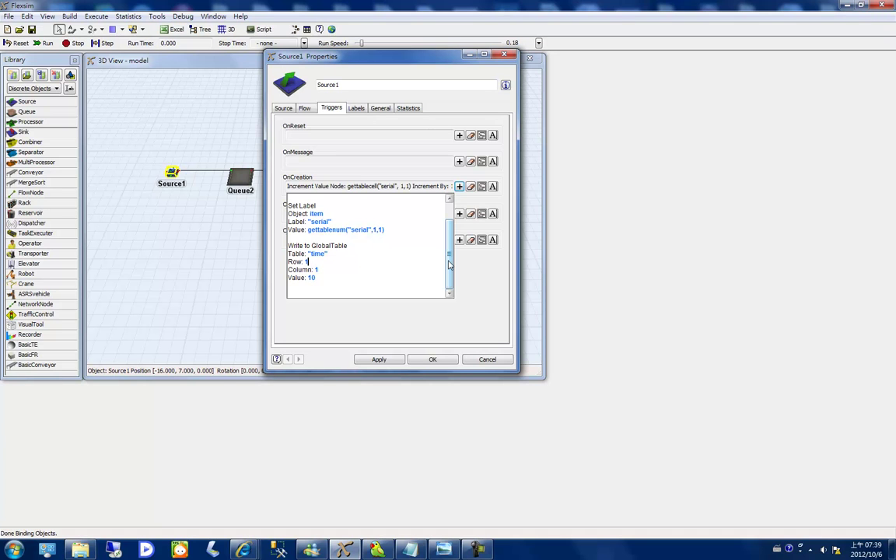
- Set the Source1 write action's row to gettablenum("serial",1,1) and value to time(), and accept the properties
{"action": "key", "text": "Down"}
{"action": "key", "text": "BackSpace"}
{"action": "type", "text": "ge"}
{"action": "type", "text": "tta"}
{"action": "type", "text": "blenum"}
{"action": "type", "text": "(\"serial"}
{"action": "type", "text": "\")"}
{"action": "type", "text": "1"}
{"action": "type", "text": ",1"}
{"action": "type", "text": ")"}
{"action": "key", "text": "BackSpace"}
{"action": "key", "text": "BackSpace"}
{"action": "type", "text": "time("}
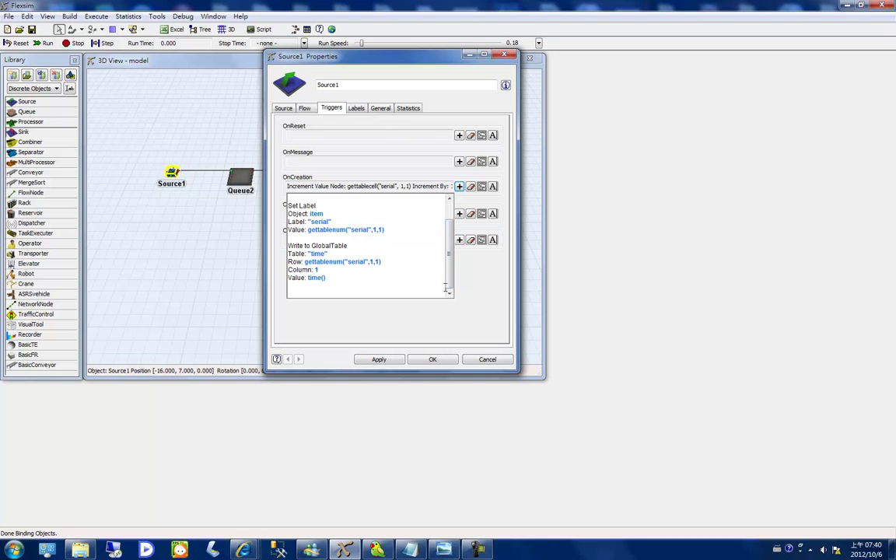
{"action": "left_click", "coordinate": [430, 360]}
- Add a Write to GlobalTable action to Queue2's OnExit trigger, with "time" as its table
{"action": "left_click", "coordinate": [252, 180]}
{"action": "double_click", "coordinate": [252, 178]}
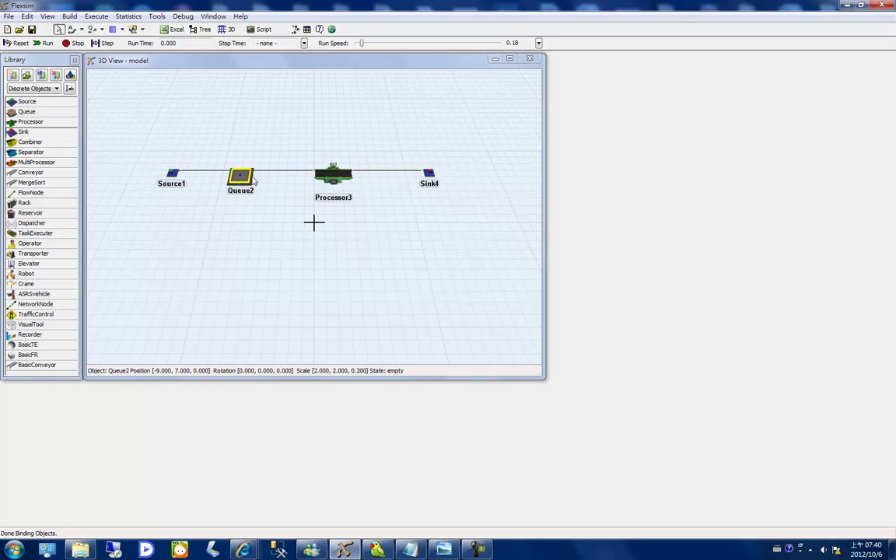
{"action": "left_click", "coordinate": [328, 107]}
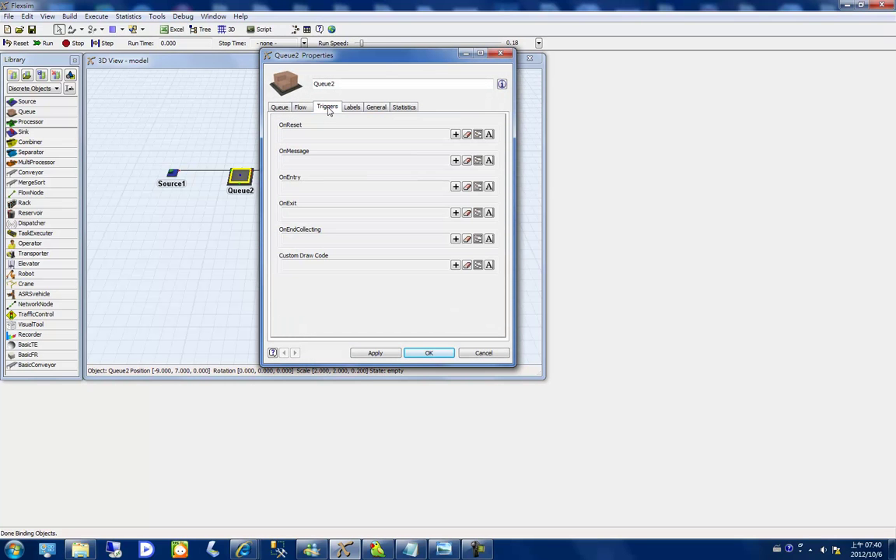
{"action": "left_click", "coordinate": [455, 212]}
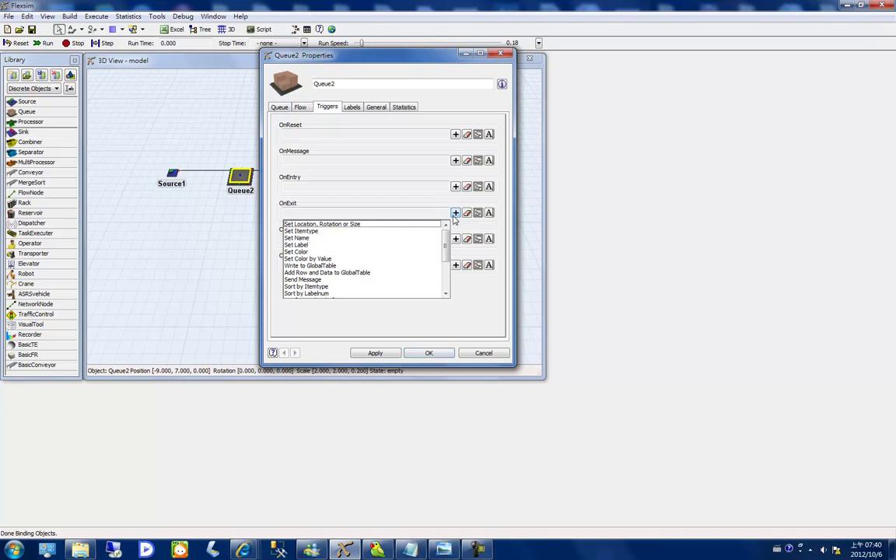
{"action": "left_click", "coordinate": [333, 266]}
{"action": "left_click", "coordinate": [343, 249]}
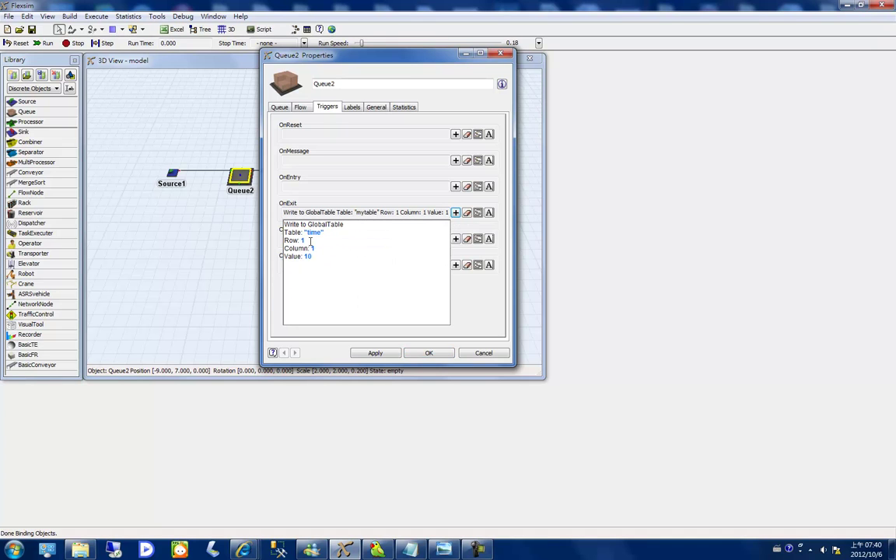
- Set the row of Queue2's OnExit write action to getlabelnum(item,"serial")
{"action": "left_click", "coordinate": [320, 238]}
{"action": "type", "text": "ge"}
{"action": "type", "text": "labelnum(\"serial\")"}
{"action": "key", "text": "Up"}
{"action": "left_click", "coordinate": [320, 240]}
{"action": "type", "text": "item,"}
- Set the Queue2 write action's column to 2 and value to time(), and accept the properties
{"action": "key", "text": "Down"}
{"action": "key", "text": "BackSpace"}
{"action": "type", "text": "2"}
{"action": "key", "text": "Down"}
{"action": "key", "text": "BackSpace"}
{"action": "key", "text": "BackSpace"}
{"action": "type", "text": "time("}
{"action": "left_click", "coordinate": [429, 354]}
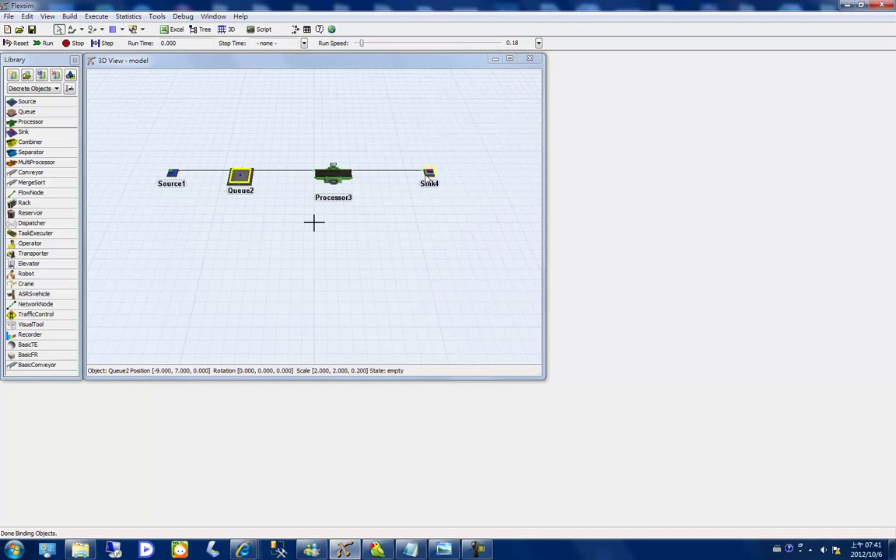
- Add a Write to GlobalTable action to Sink4's OnEntry trigger, with "time" as its table
{"action": "double_click", "coordinate": [428, 173]}
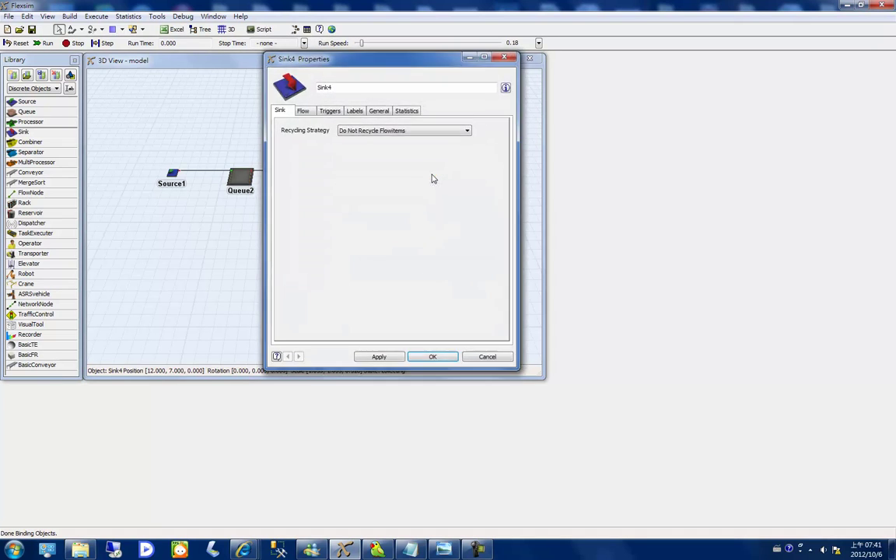
{"action": "left_click", "coordinate": [330, 112]}
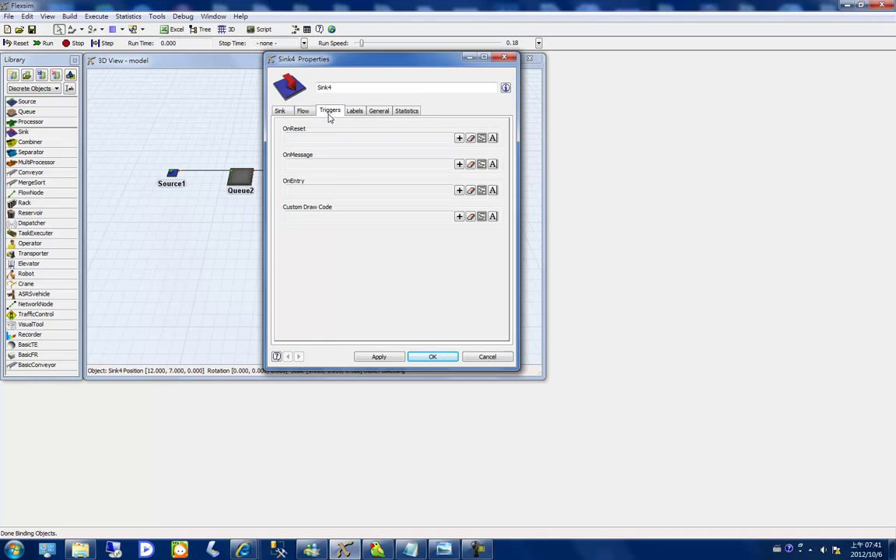
{"action": "left_click", "coordinate": [459, 190]}
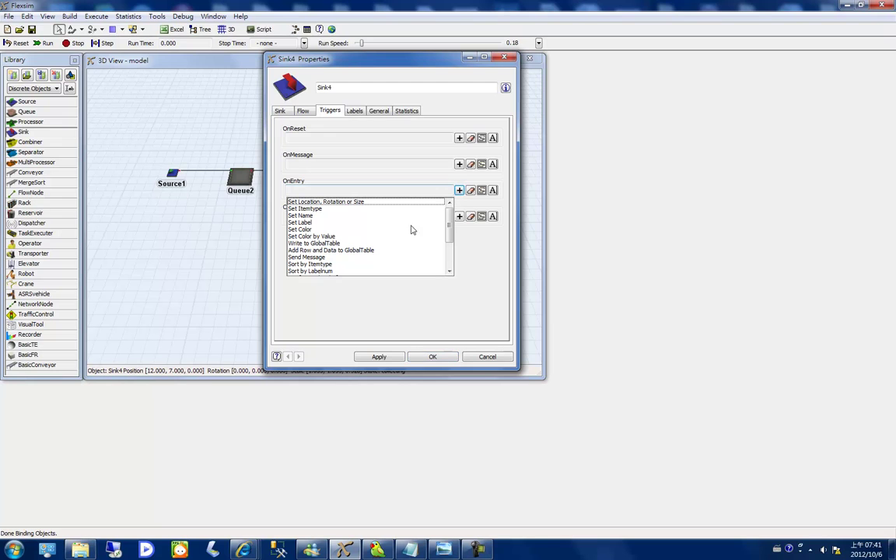
{"action": "left_click", "coordinate": [325, 245]}
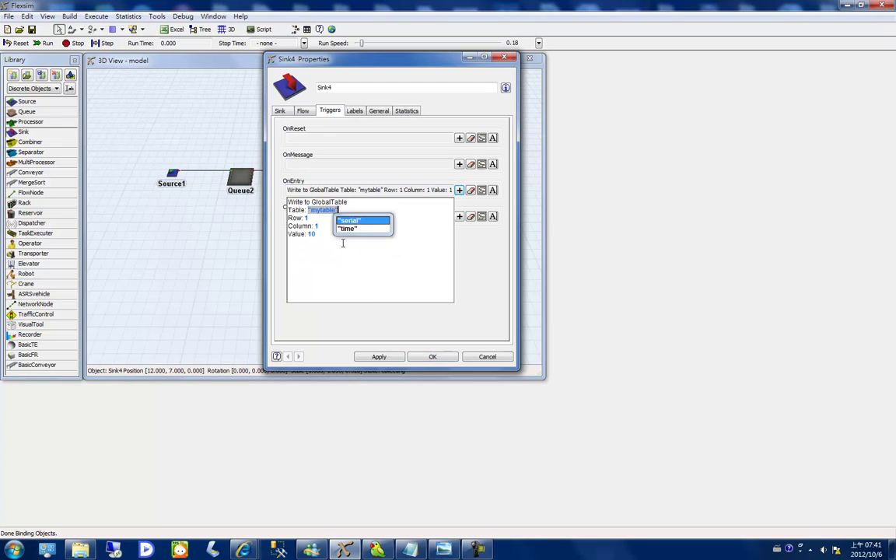
{"action": "left_click", "coordinate": [347, 229]}
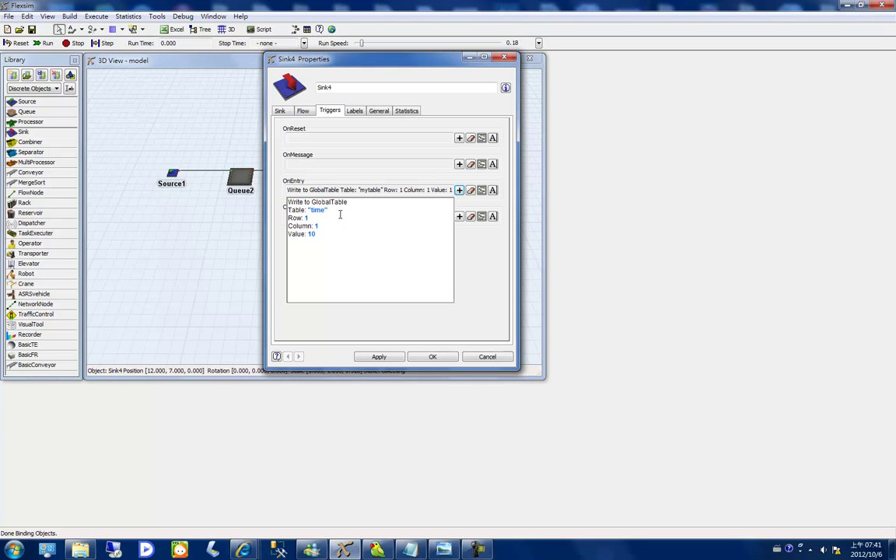
- Set the Sink4 write action's row to getlabelnum(item,"serial") and value to time(), and accept the properties
{"action": "type", "text": "getlabelnum(item) serial"}
{"action": "key", "text": "Left"}
{"action": "key", "text": "Left"}
{"action": "key", "text": "Left"}
{"action": "key", "text": "Left"}
{"action": "key", "text": "Left"}
{"action": "key", "text": "Left"}
{"action": "type", "text": "\""}
{"action": "key", "text": "BackSpace"}
{"action": "key", "text": "BackSpace"}
{"action": "type", "text": "time("}
{"action": "left_click", "coordinate": [432, 357]}
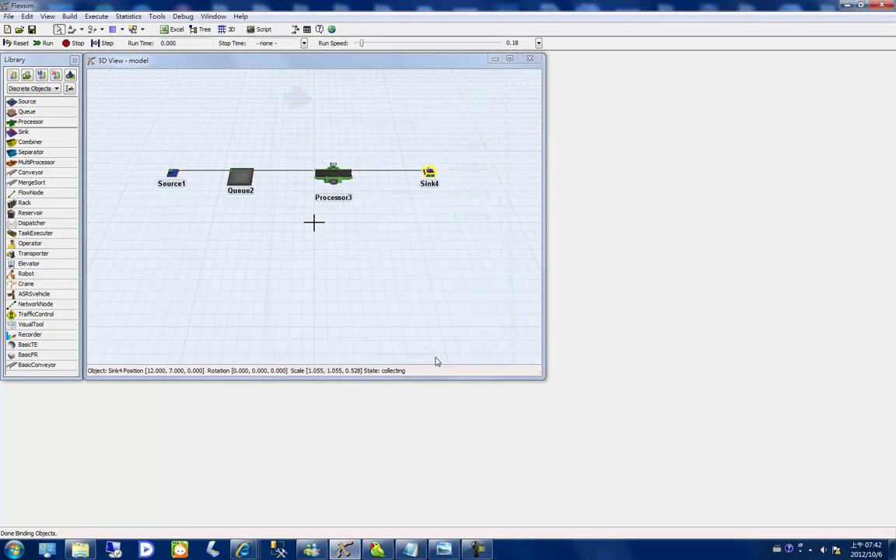
- Reset the model and open the time global table beside the 3D model view
{"action": "left_click", "coordinate": [17, 43]}
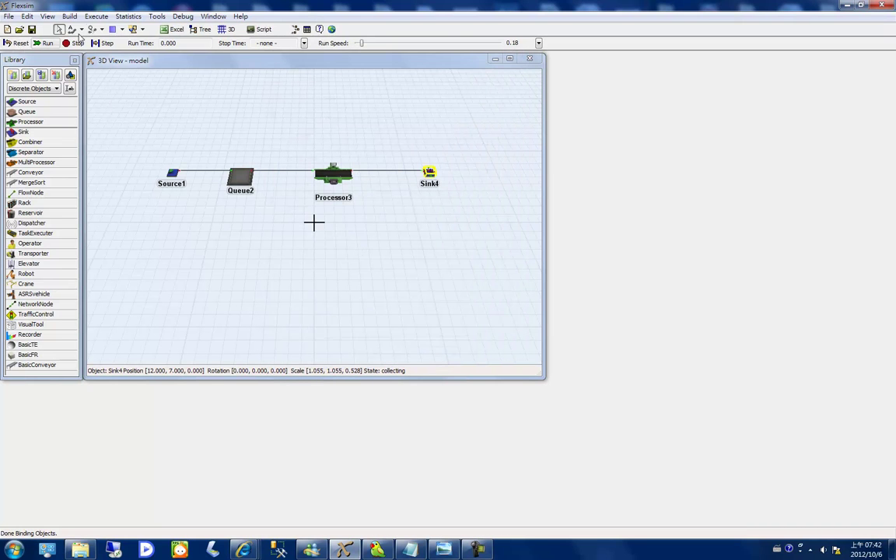
{"action": "left_click", "coordinate": [157, 16]}
{"action": "mouse_move", "coordinate": [161, 29]}
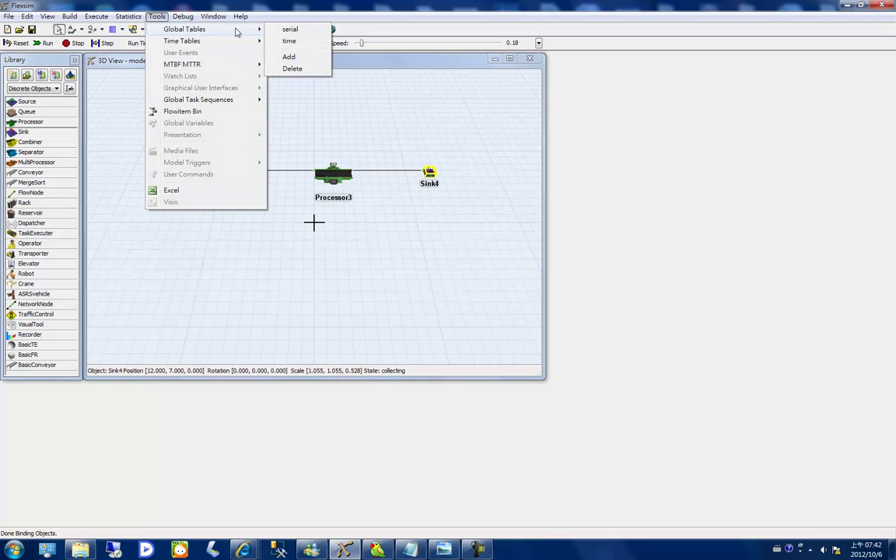
{"action": "left_click", "coordinate": [291, 45]}
{"action": "left_click_drag", "start_coordinate": [160, 67], "coordinate": [712, 75]}
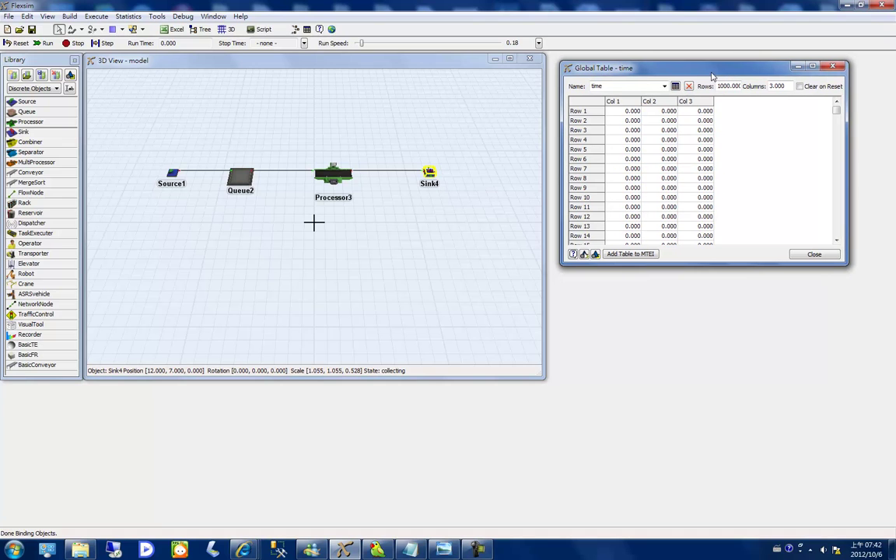
- Run the model, halt it by setting the run speed to 0, and check the serial label of the box in Processor3
{"action": "left_click", "coordinate": [41, 44]}
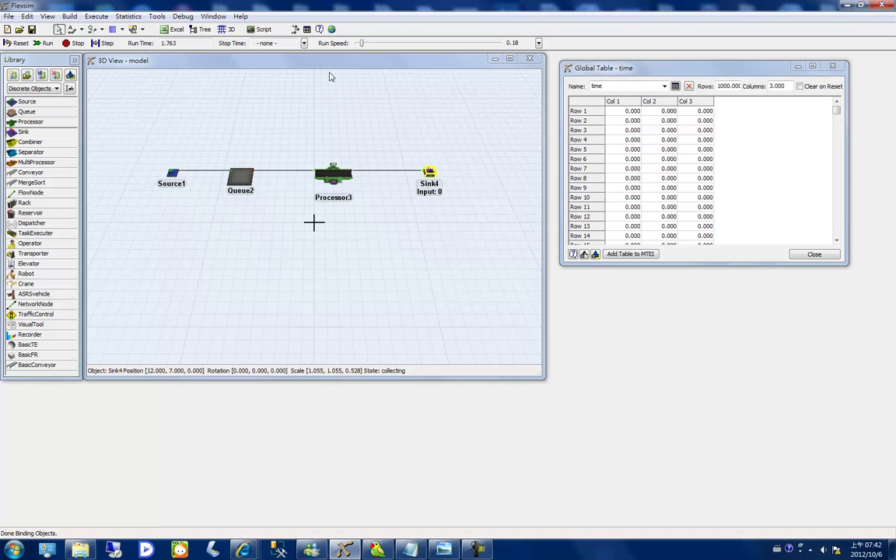
{"action": "left_click_drag", "start_coordinate": [361, 44], "coordinate": [366, 45]}
{"action": "left_click_drag", "start_coordinate": [366, 45], "coordinate": [322, 43]}
{"action": "double_click", "coordinate": [331, 173]}
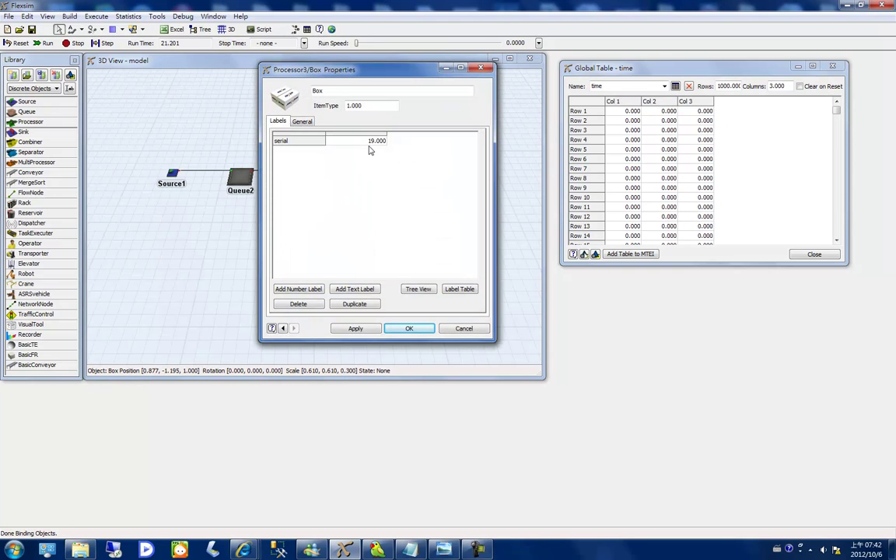
{"action": "left_click", "coordinate": [456, 330]}
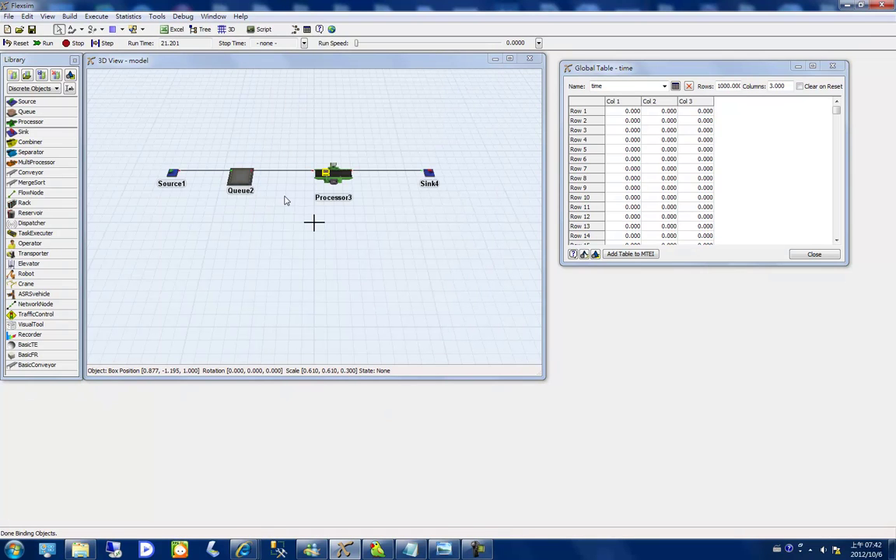
- Reset and rerun the model, bringing the run speed down to 0 while a box is in Processor3
{"action": "left_click", "coordinate": [18, 42]}
{"action": "left_click", "coordinate": [45, 43]}
{"action": "left_click_drag", "start_coordinate": [356, 43], "coordinate": [315, 44]}
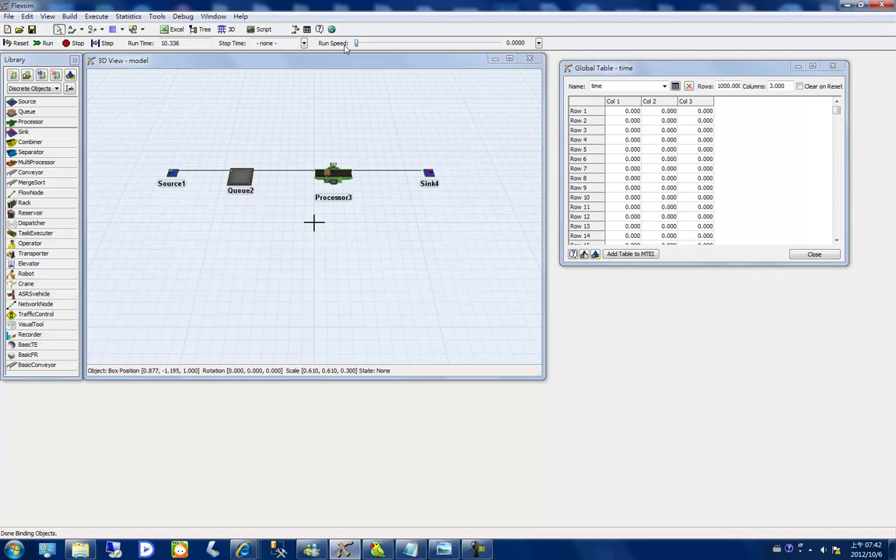
- Check the serial label of the box in Processor3, and set the serial global table to clear on reset
{"action": "double_click", "coordinate": [332, 179]}
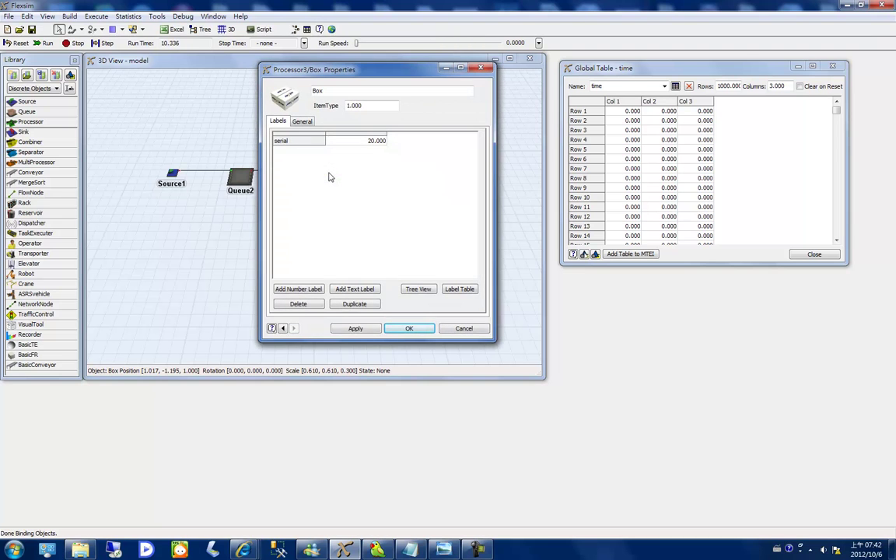
{"action": "left_click", "coordinate": [410, 328]}
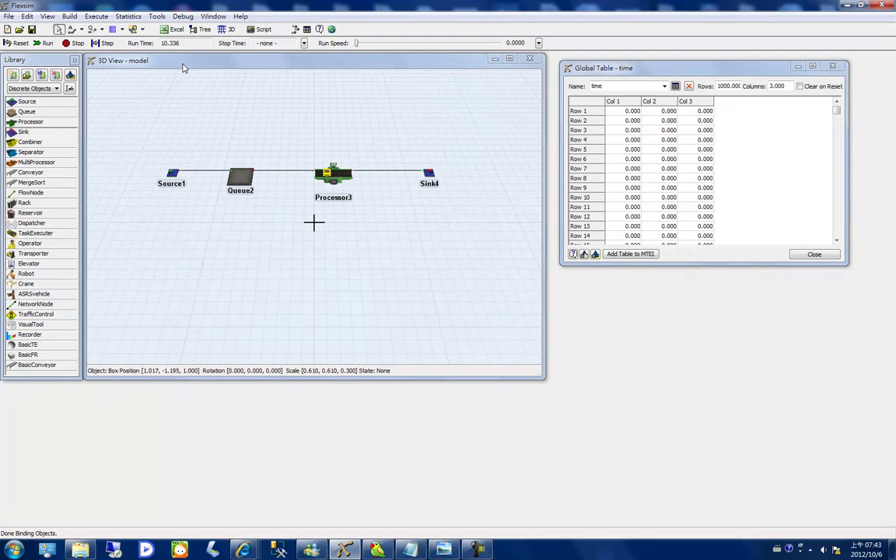
{"action": "left_click", "coordinate": [159, 17]}
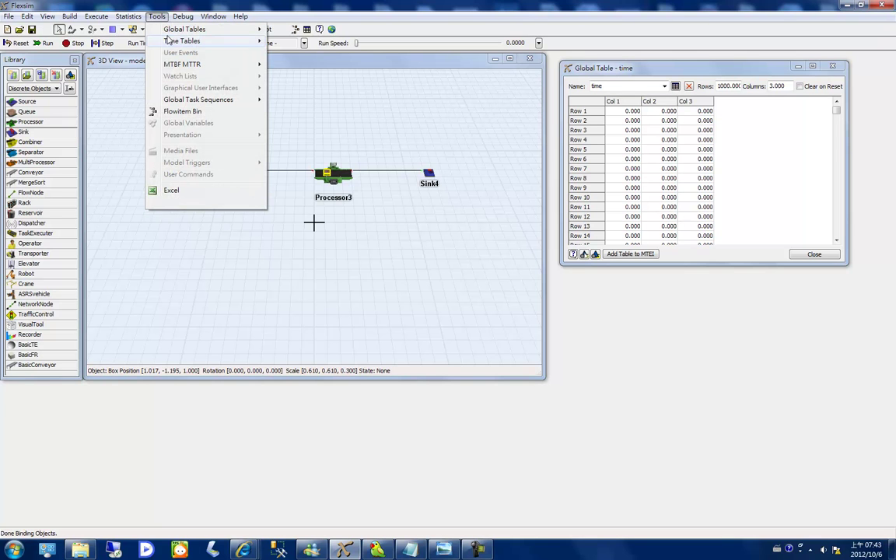
{"action": "mouse_move", "coordinate": [170, 30]}
{"action": "left_click", "coordinate": [279, 28]}
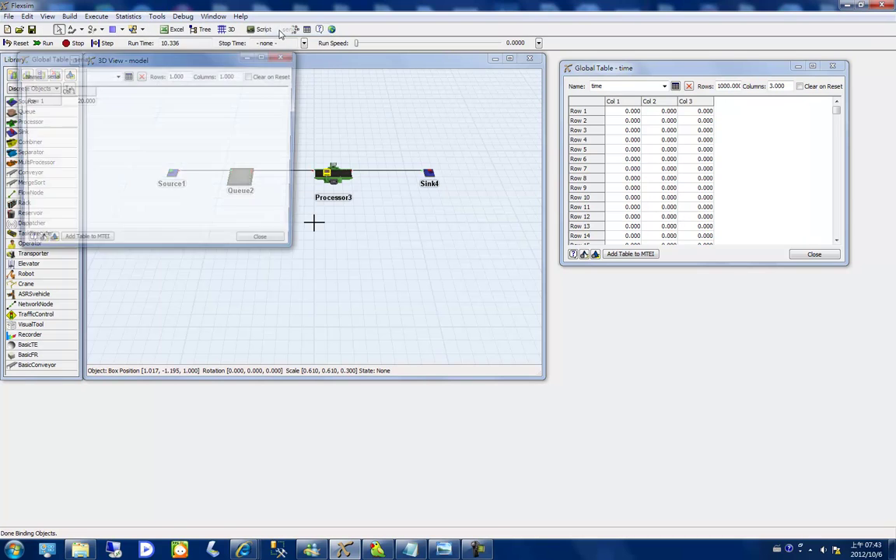
{"action": "left_click", "coordinate": [252, 76]}
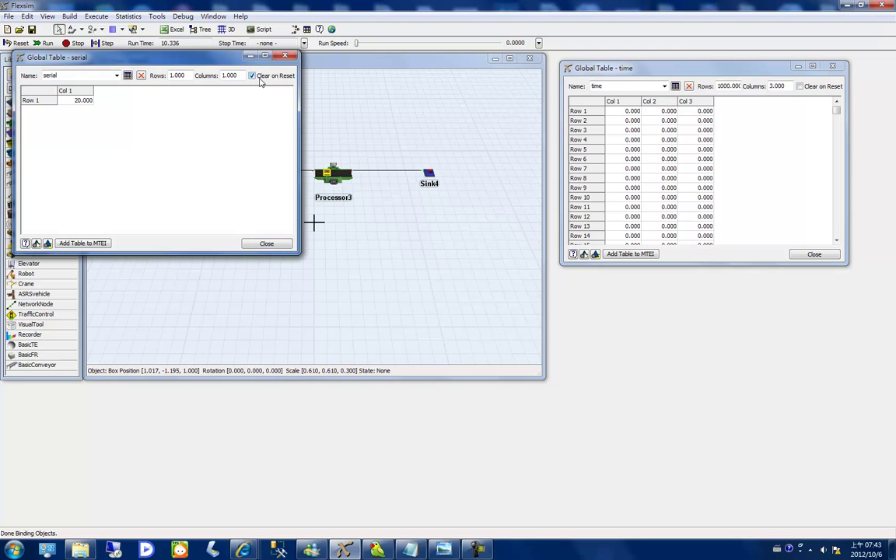
{"action": "left_click", "coordinate": [264, 244]}
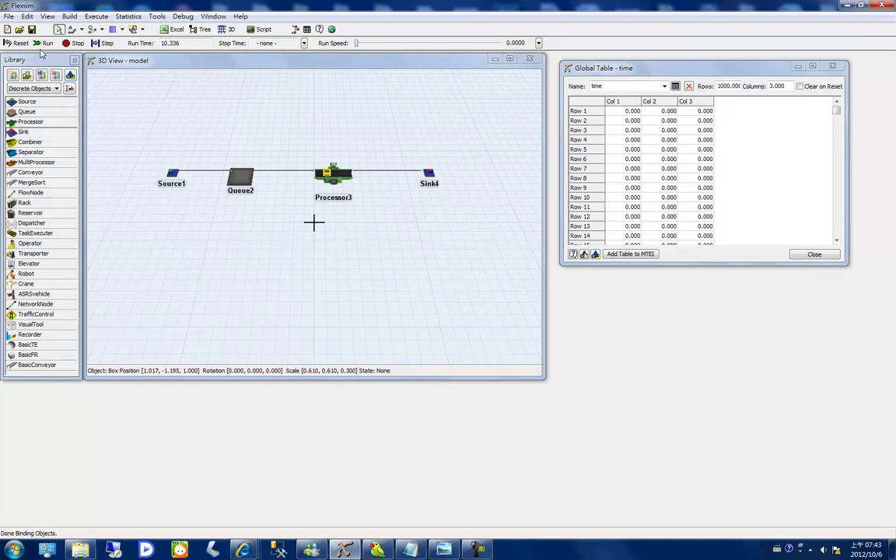
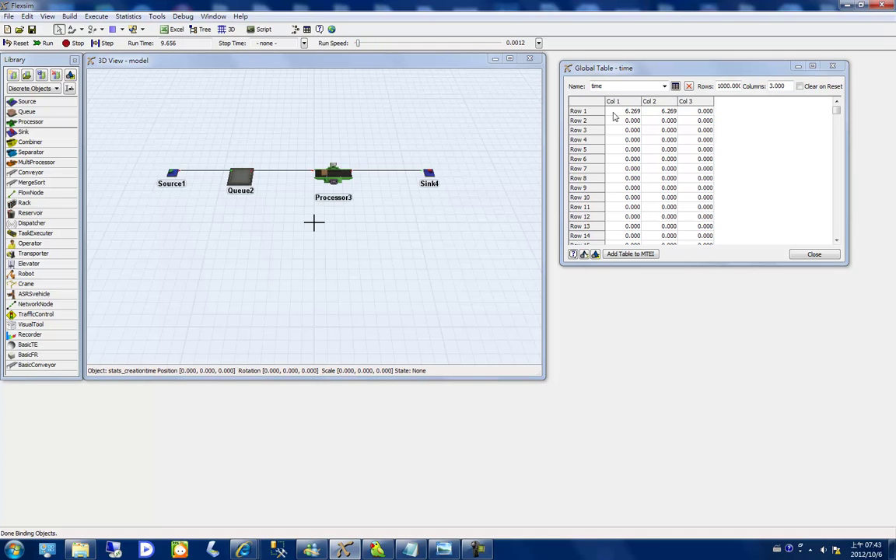
- Check the serial label of the box in Processor3 and lower the run speed to 0.0002 to watch row 1 of the time table
{"action": "double_click", "coordinate": [330, 168]}
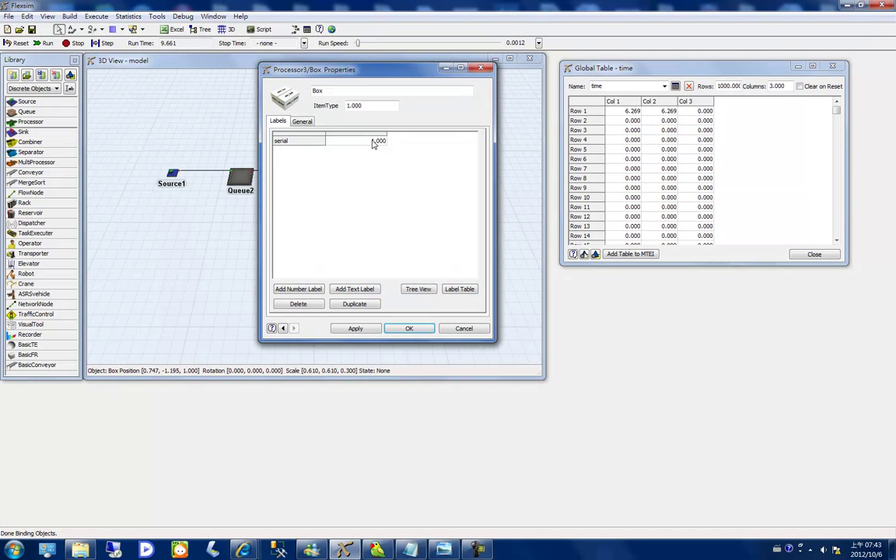
{"action": "left_click", "coordinate": [409, 328]}
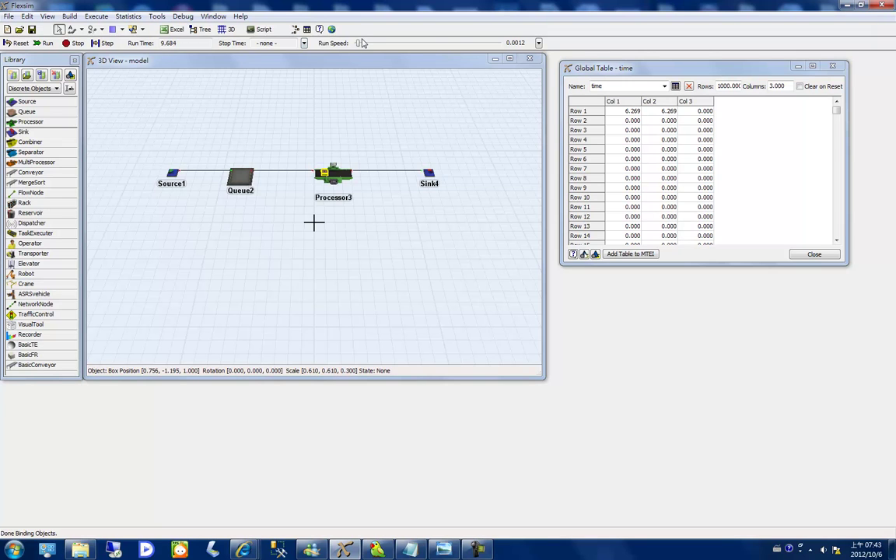
{"action": "mouse_move", "coordinate": [358, 44]}
{"action": "left_mouse_down"}
{"action": "mouse_move", "coordinate": [368, 48]}
{"action": "mouse_move", "coordinate": [357, 44]}
{"action": "left_mouse_up"}
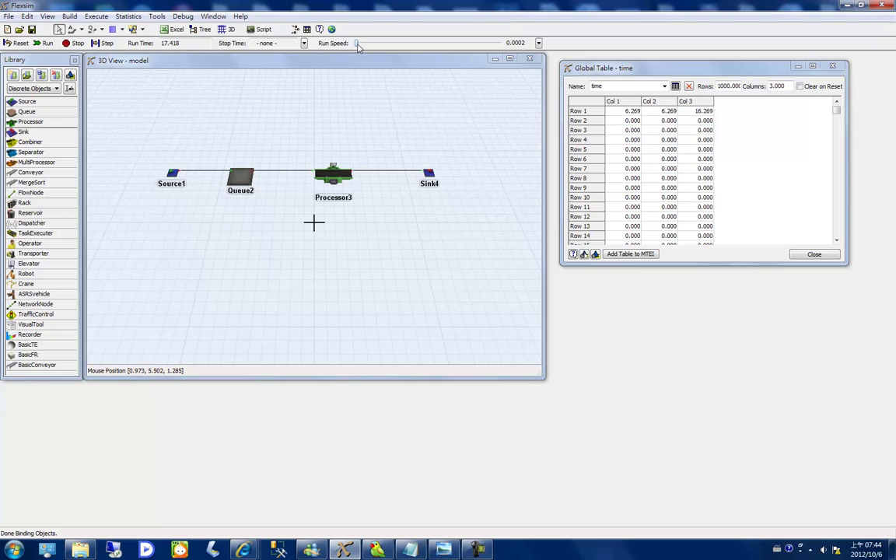
- Fill the time table by running the model at speed 2.16, bring the speed down to 0, stop the run and close the table
{"action": "left_click_drag", "start_coordinate": [357, 44], "coordinate": [365, 49]}
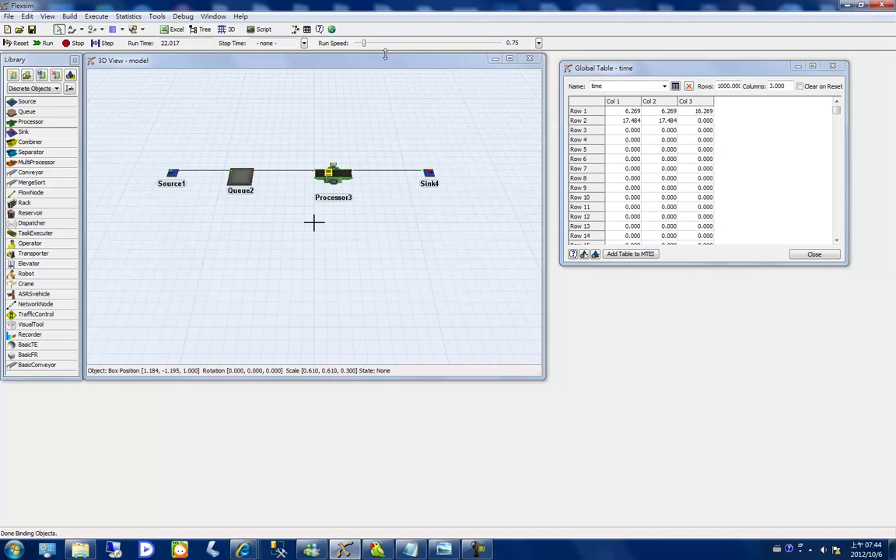
{"action": "mouse_move", "coordinate": [365, 43]}
{"action": "left_mouse_down"}
{"action": "mouse_move", "coordinate": [373, 45]}
{"action": "mouse_move", "coordinate": [366, 44]}
{"action": "left_mouse_up"}
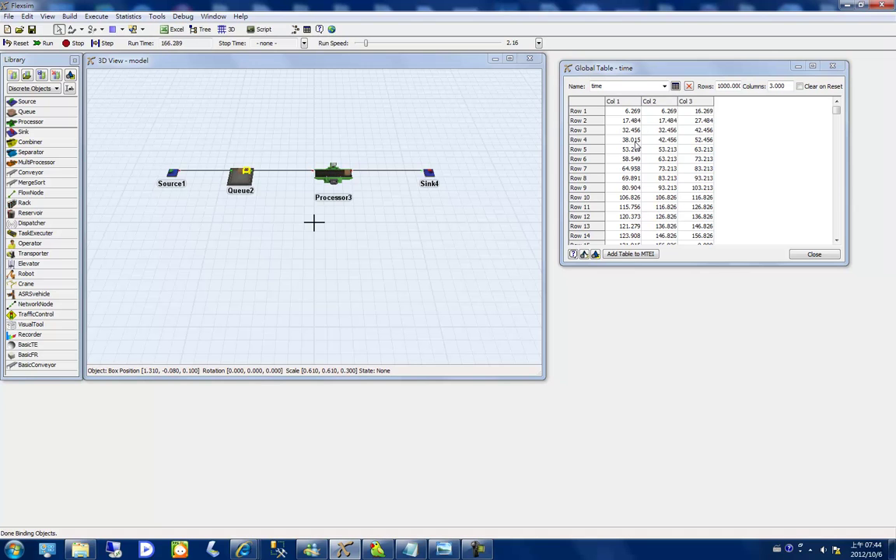
{"action": "left_click", "coordinate": [838, 184]}
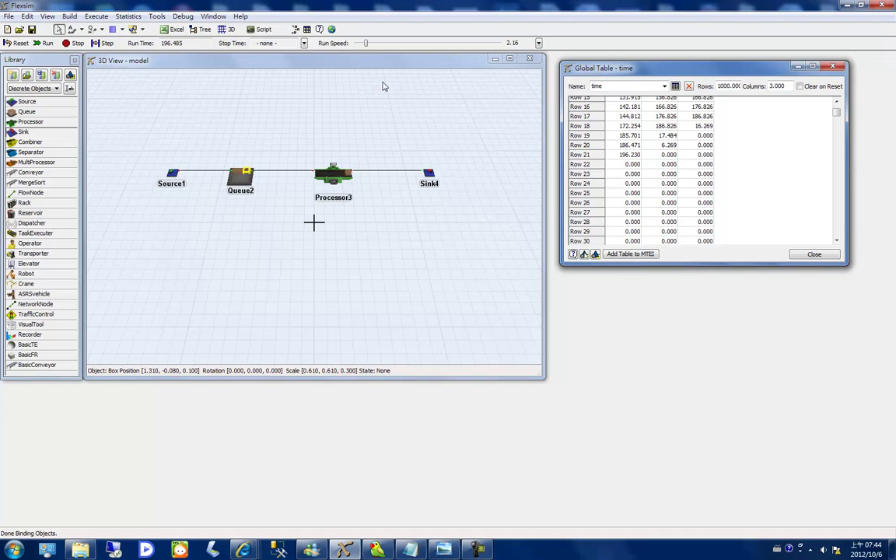
{"action": "mouse_move", "coordinate": [366, 44]}
{"action": "left_mouse_down"}
{"action": "mouse_move", "coordinate": [394, 44]}
{"action": "mouse_move", "coordinate": [355, 44]}
{"action": "left_mouse_up"}
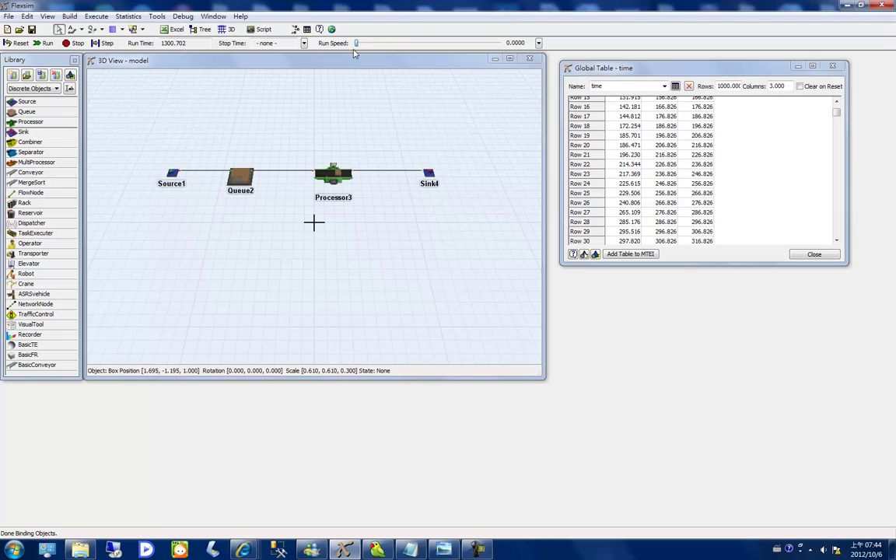
{"action": "left_click", "coordinate": [78, 44]}
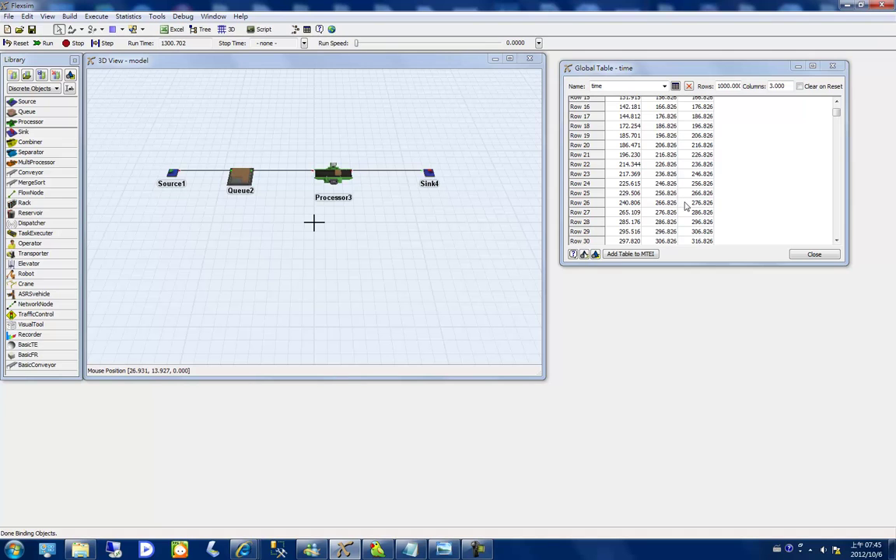
{"action": "left_click", "coordinate": [814, 254]}
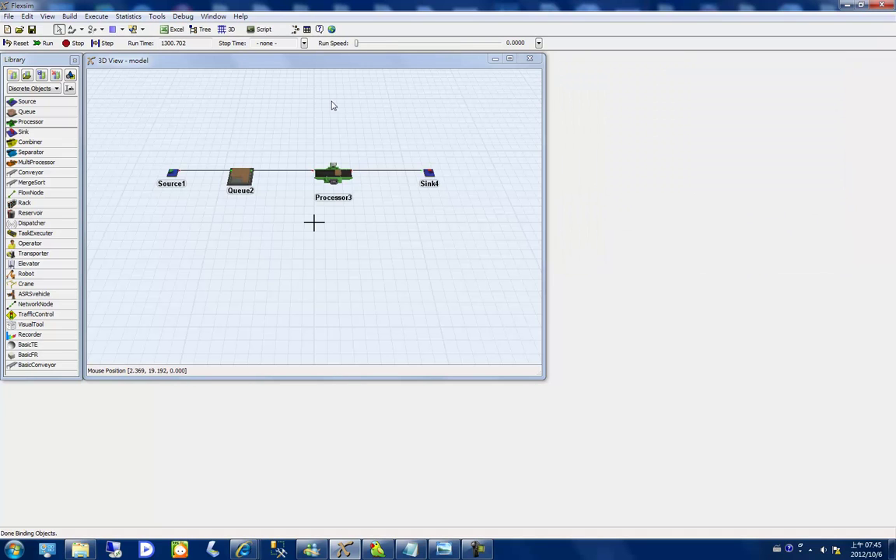
- Open the Excel Interface, and create a new Excel workbook named collecttime on the desktop
{"action": "left_click", "coordinate": [171, 30]}
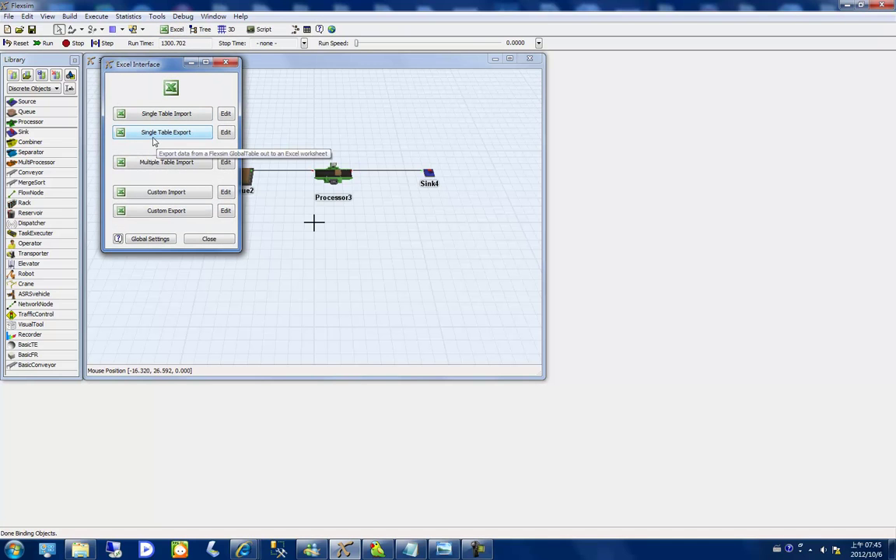
{"action": "left_click", "coordinate": [848, 5]}
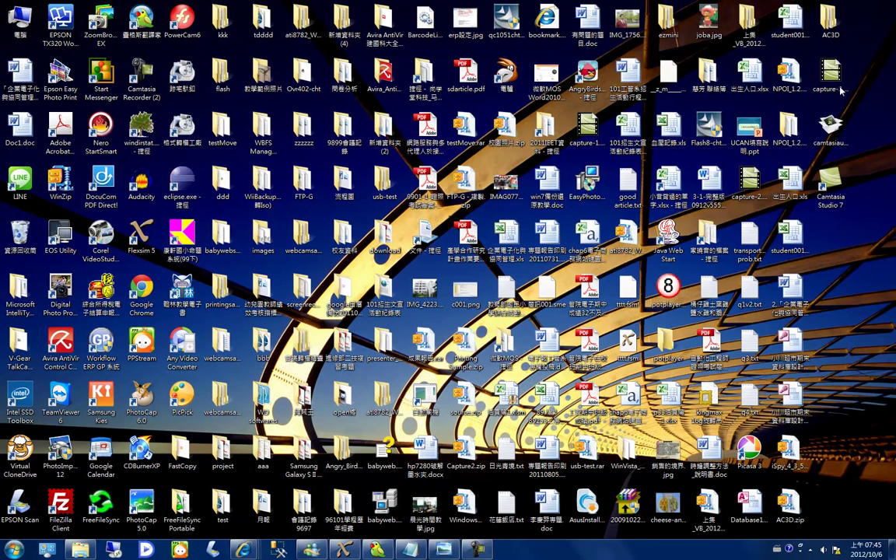
{"action": "right_click", "coordinate": [781, 239]}
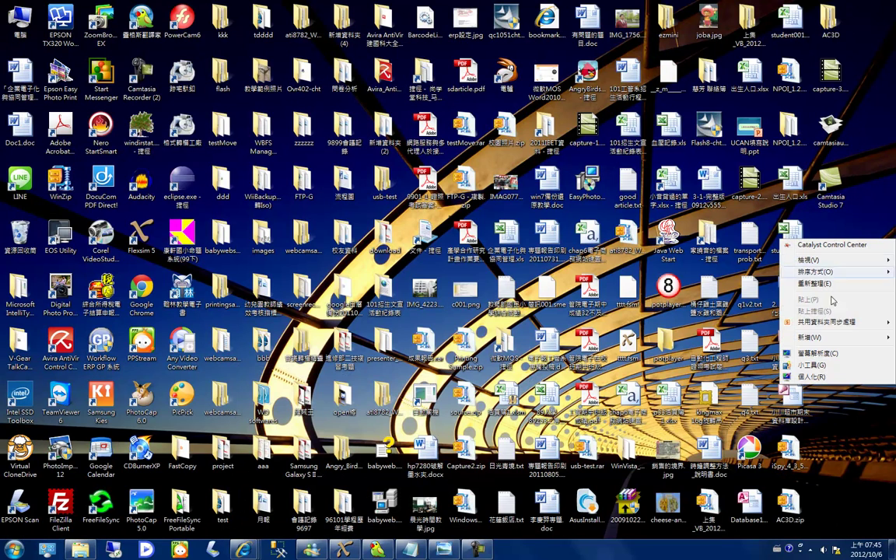
{"action": "mouse_move", "coordinate": [817, 337]}
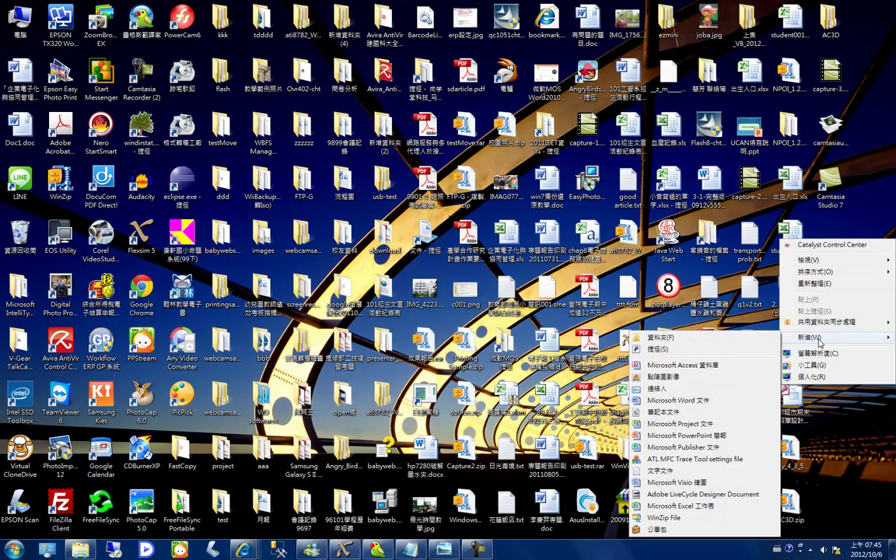
{"action": "left_click", "coordinate": [681, 505]}
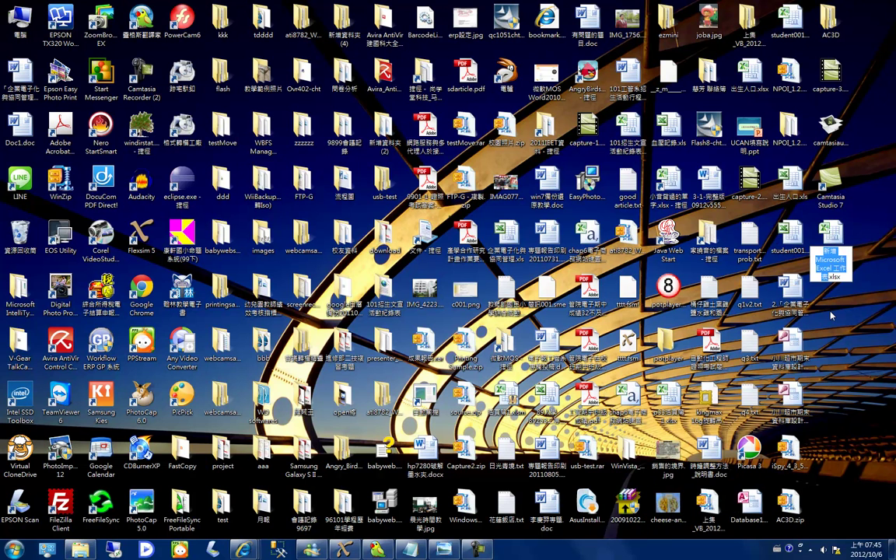
{"action": "type", "text": "collecttime"}
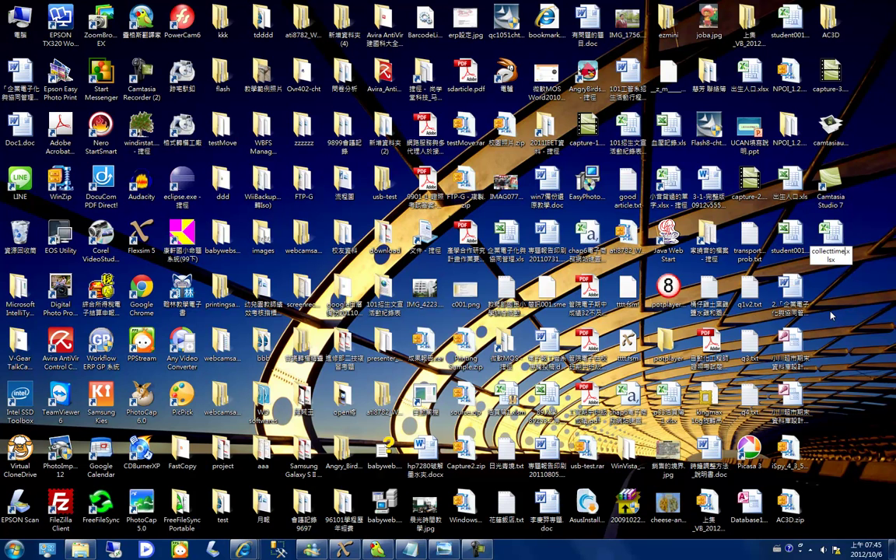
{"action": "key", "text": "Return"}
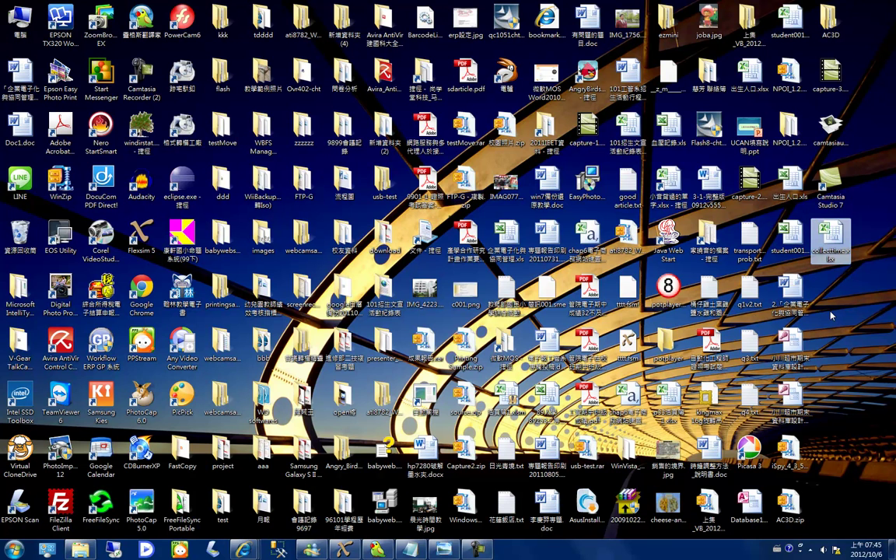
- Open collecttime.xlsx in Excel and save it on the desktop as the Excel 97-2003 workbook collecttime.xls
{"action": "double_click", "coordinate": [835, 232]}
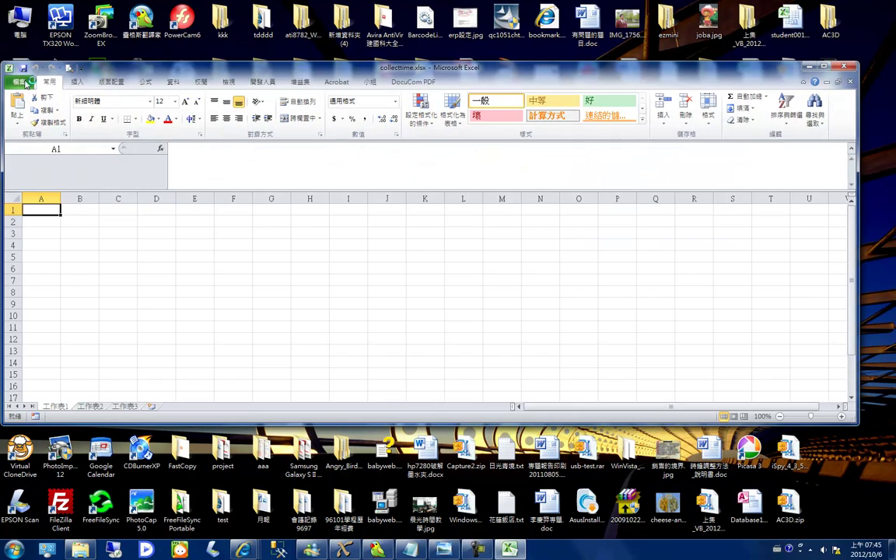
{"action": "left_click", "coordinate": [21, 82]}
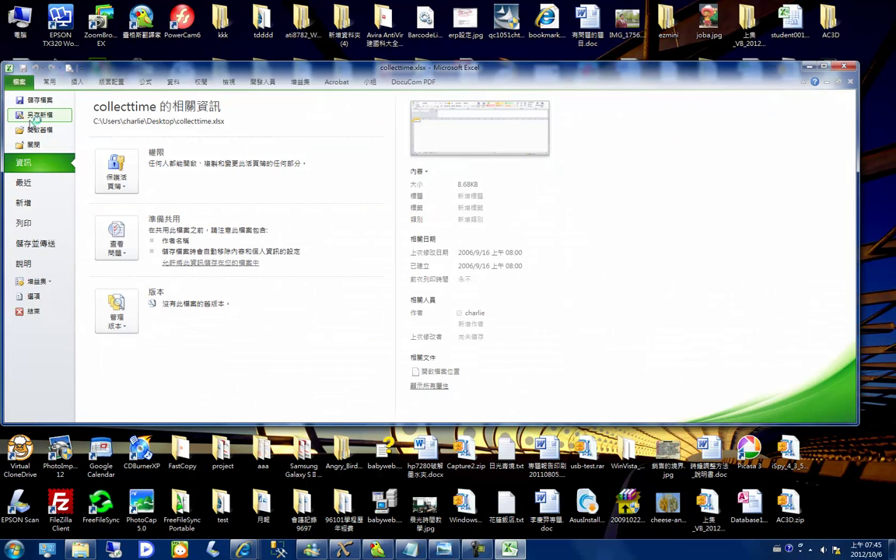
{"action": "left_click", "coordinate": [33, 115]}
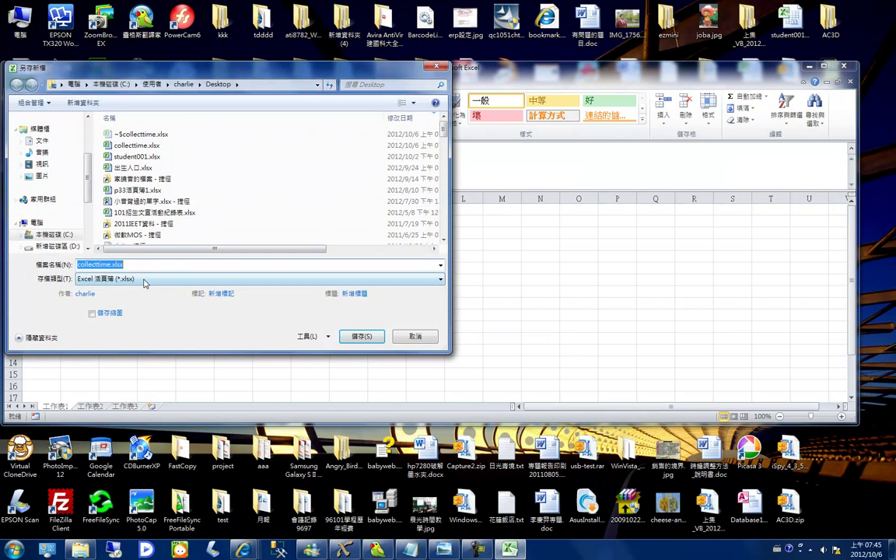
{"action": "left_click", "coordinate": [144, 279]}
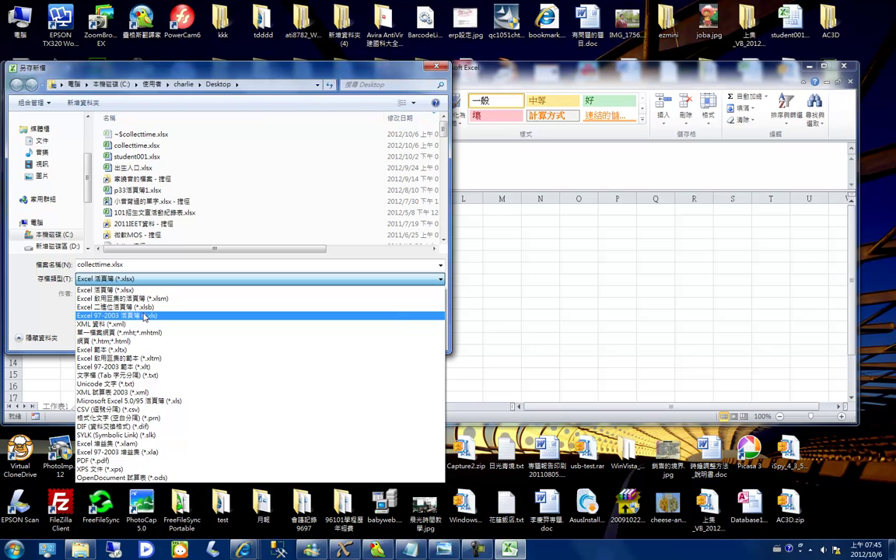
{"action": "left_click", "coordinate": [144, 316]}
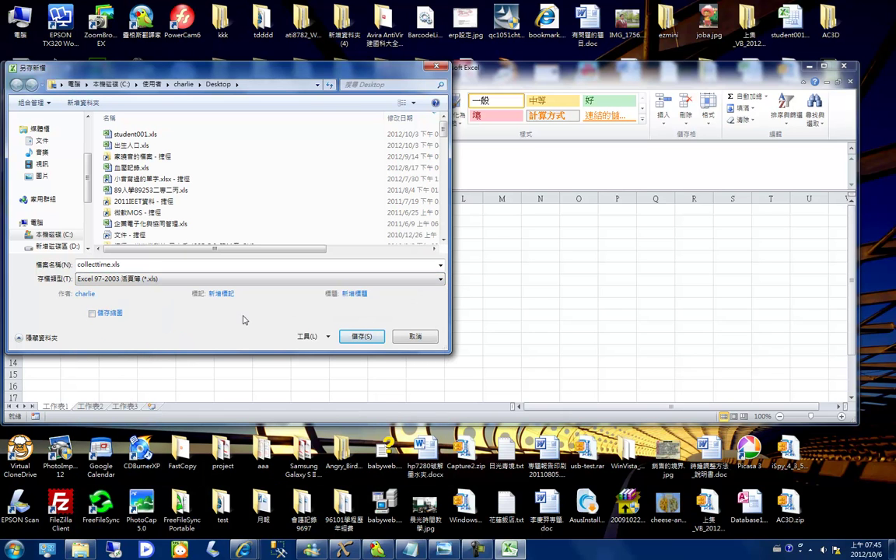
{"action": "left_click", "coordinate": [359, 336]}
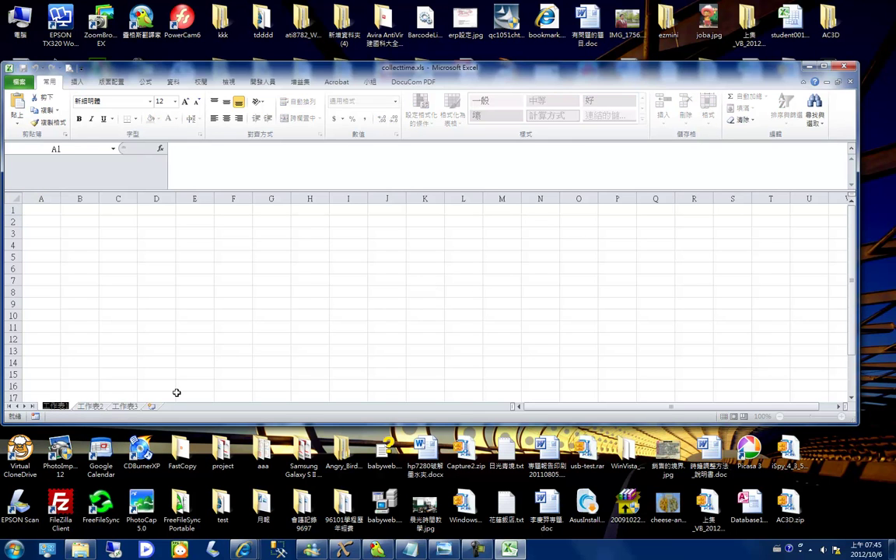
- Rename the first worksheet of collecttime.xls as time, and close the workbook with the change saved
{"action": "type", "text": "time"}
{"action": "key", "text": "Return"}
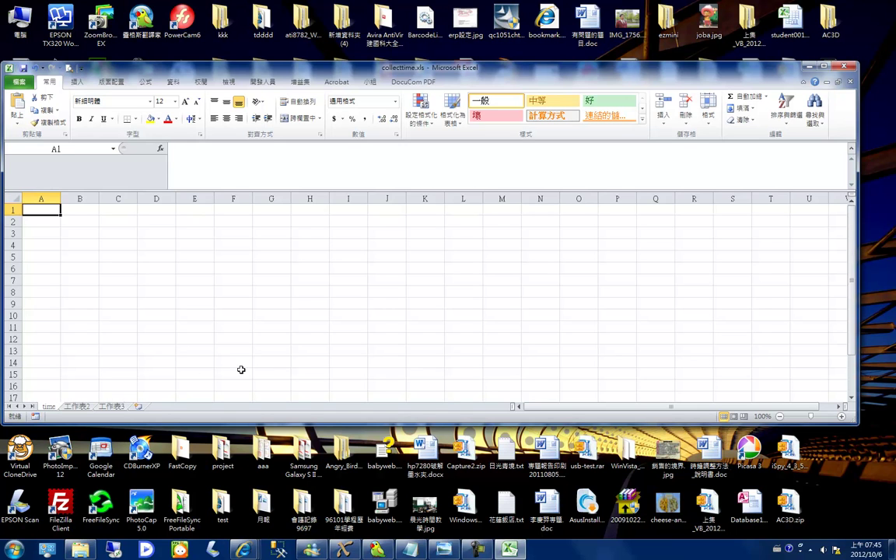
{"action": "left_click", "coordinate": [835, 70]}
{"action": "left_click", "coordinate": [398, 287]}
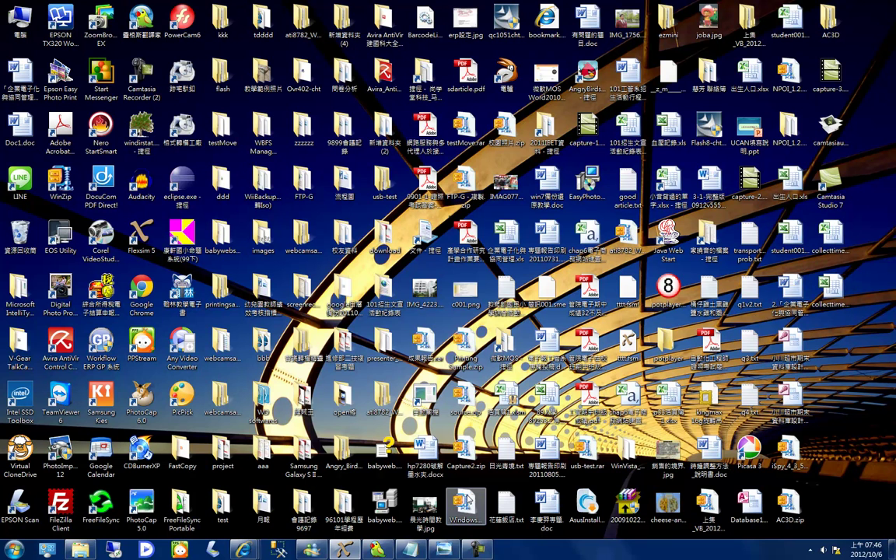
- Switch to Flexsim and set the Single Table Export's Excel workbook to collecttime.xls on the desktop
{"action": "left_click", "coordinate": [343, 550]}
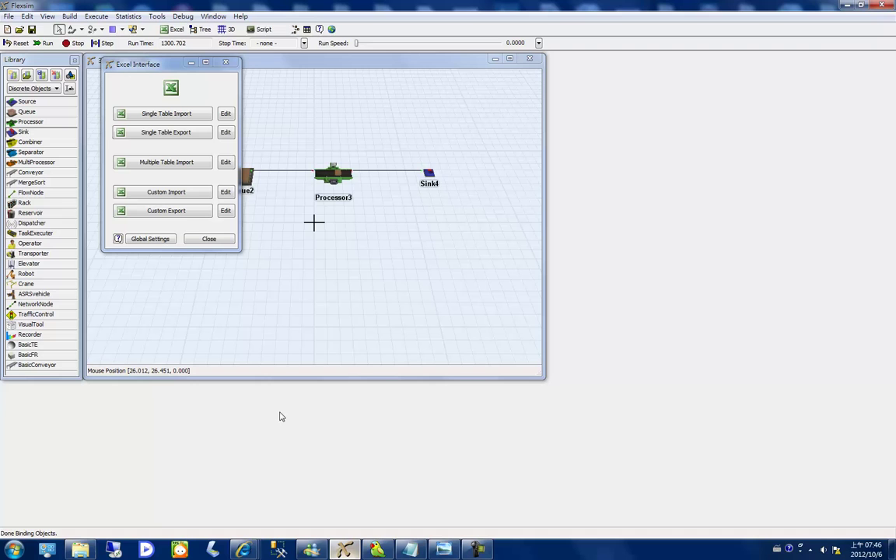
{"action": "left_click", "coordinate": [226, 133]}
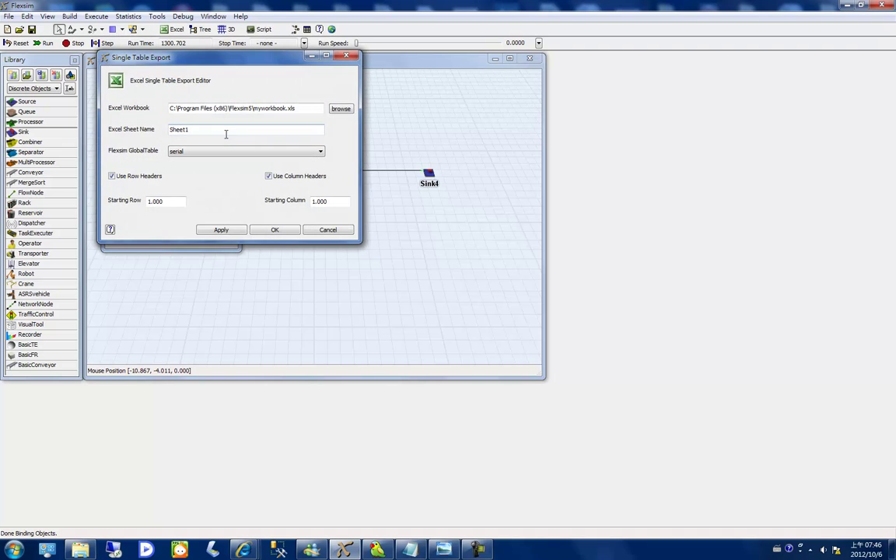
{"action": "left_click", "coordinate": [340, 107]}
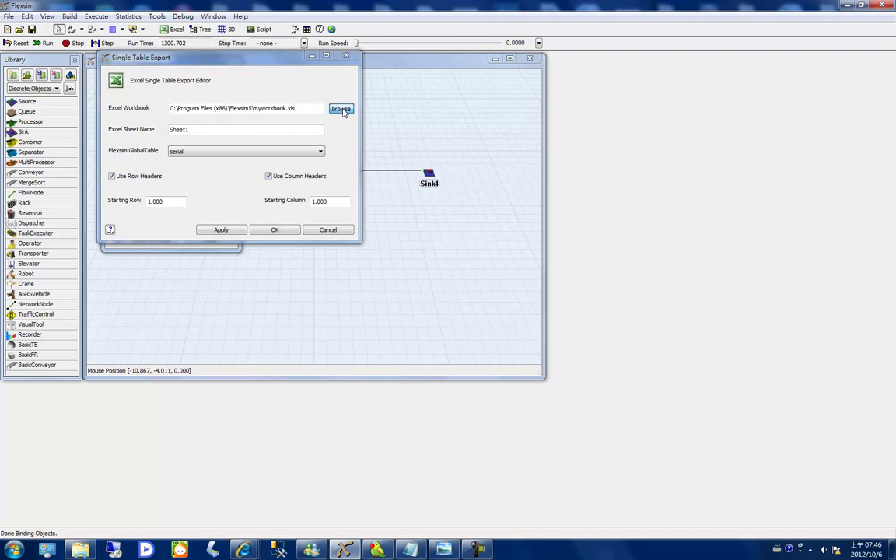
{"action": "left_click", "coordinate": [36, 106]}
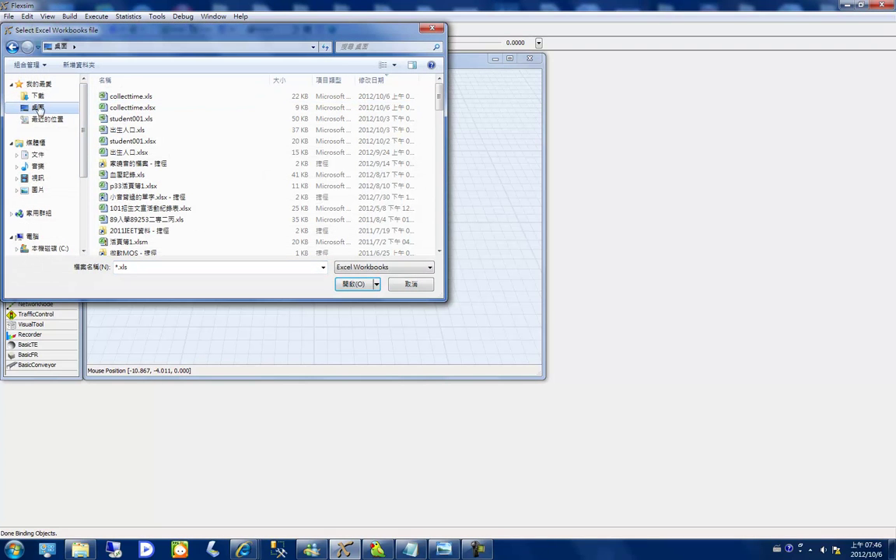
{"action": "double_click", "coordinate": [153, 96]}
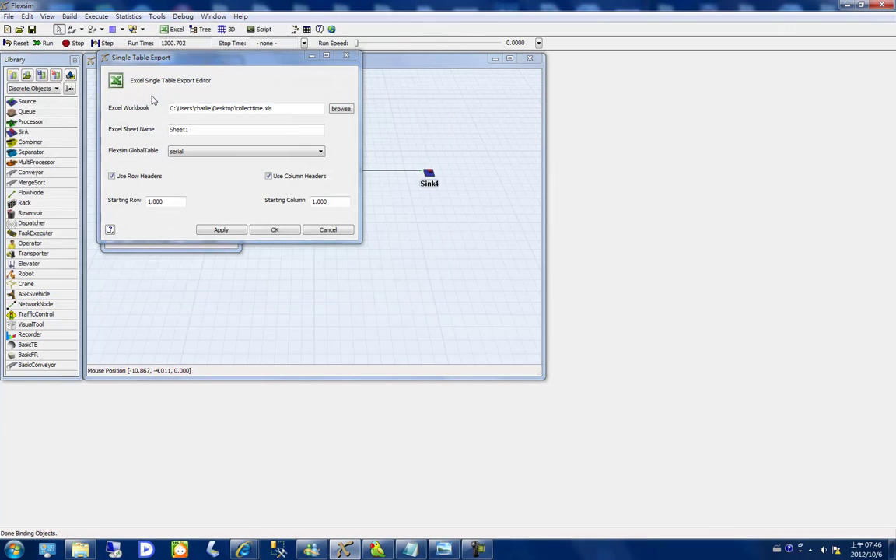
- Set the export's Excel sheet name to time and its Flexsim global table to time, and accept the settings
{"action": "left_click", "coordinate": [273, 133]}
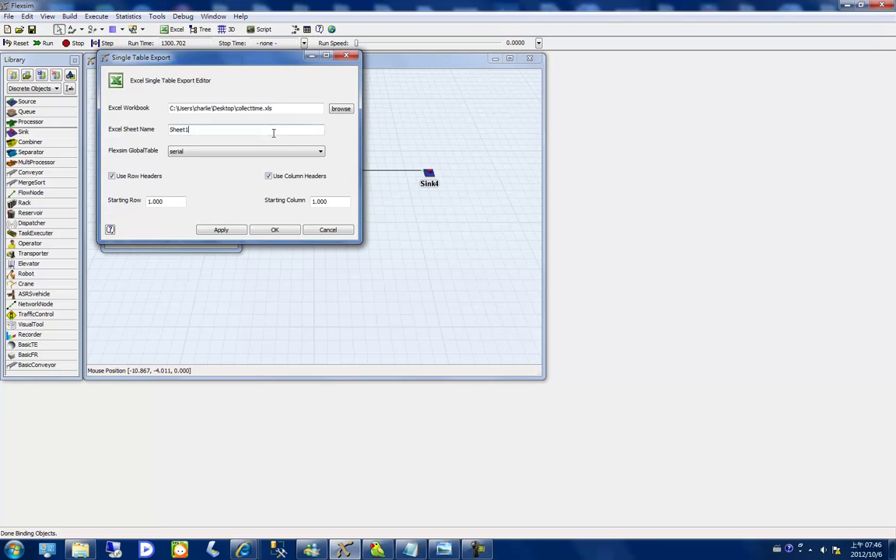
{"action": "double_click", "coordinate": [187, 133]}
{"action": "type", "text": "time"}
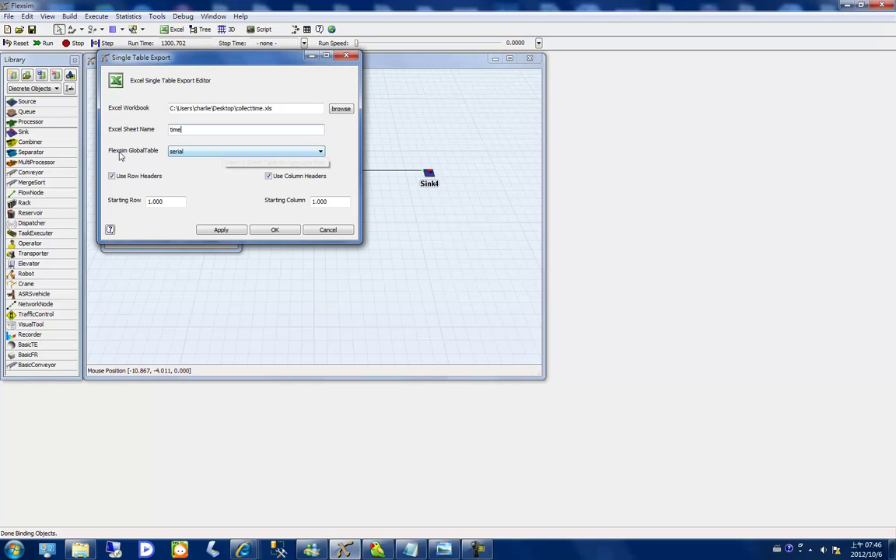
{"action": "left_click", "coordinate": [313, 156]}
{"action": "left_click", "coordinate": [189, 170]}
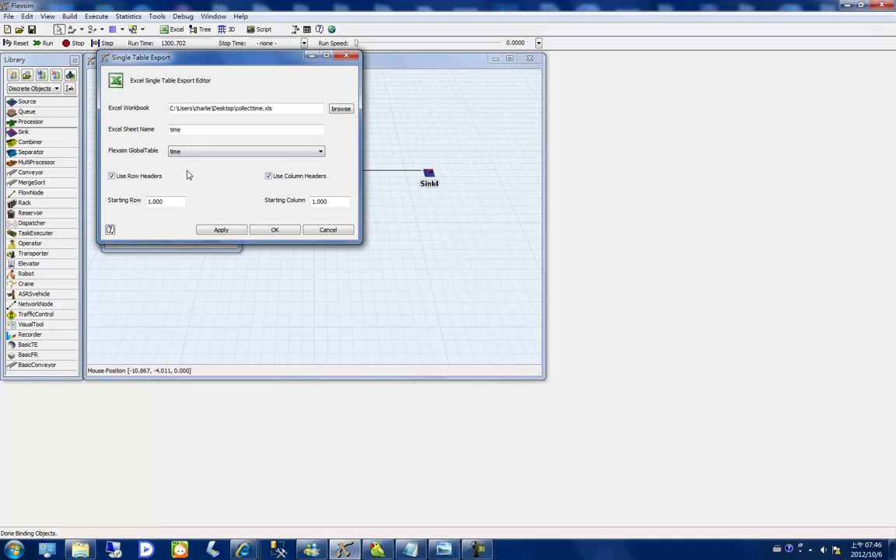
{"action": "left_click", "coordinate": [272, 230]}
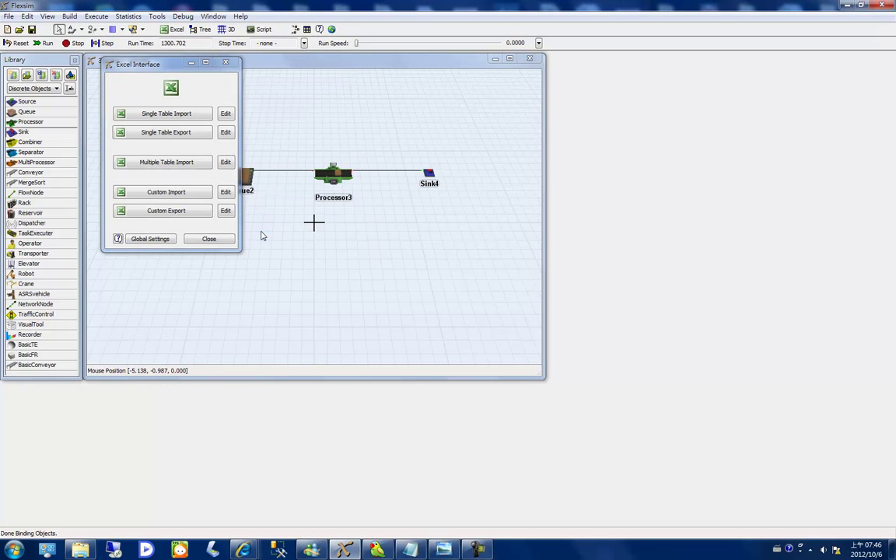
- Run the Single Table Export, and open collecttime.xls from the desktop in Excel to review the exported rows down to the last recorded times
{"action": "left_click", "coordinate": [167, 138]}
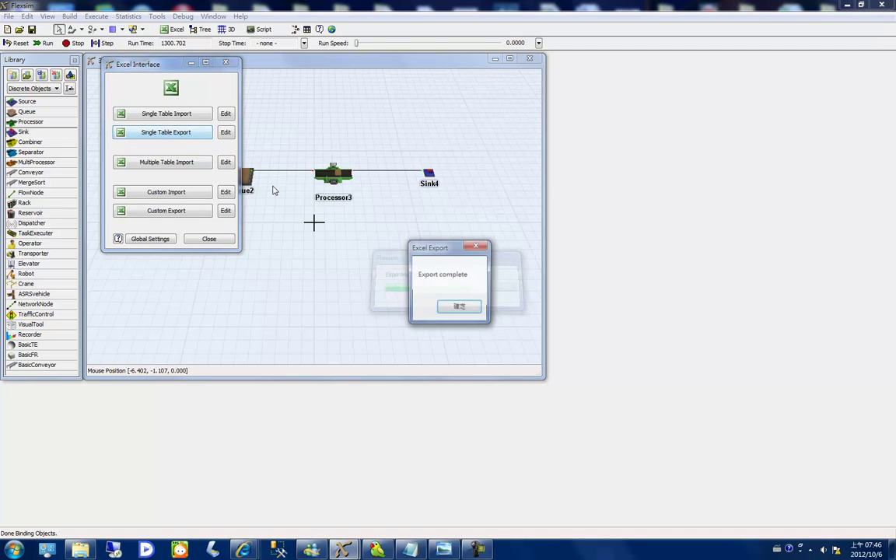
{"action": "left_click", "coordinate": [459, 307]}
{"action": "left_click", "coordinate": [848, 5]}
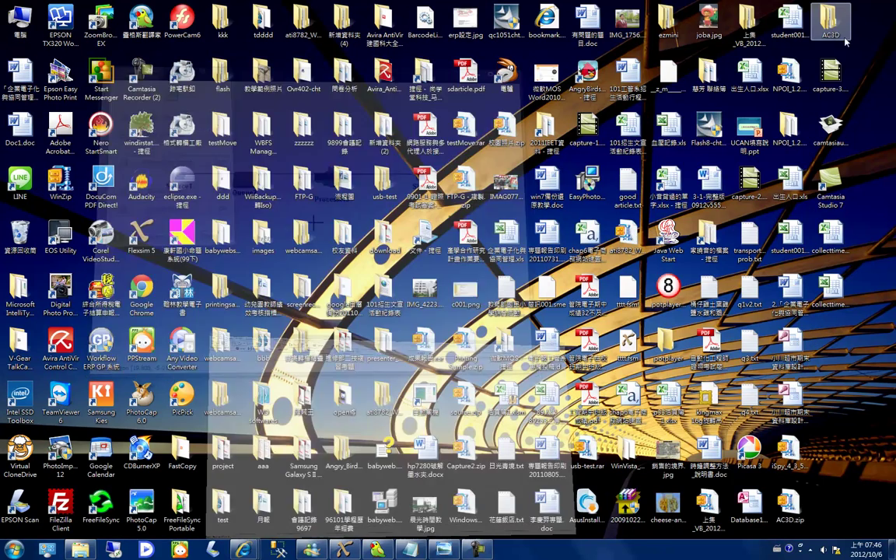
{"action": "double_click", "coordinate": [831, 289]}
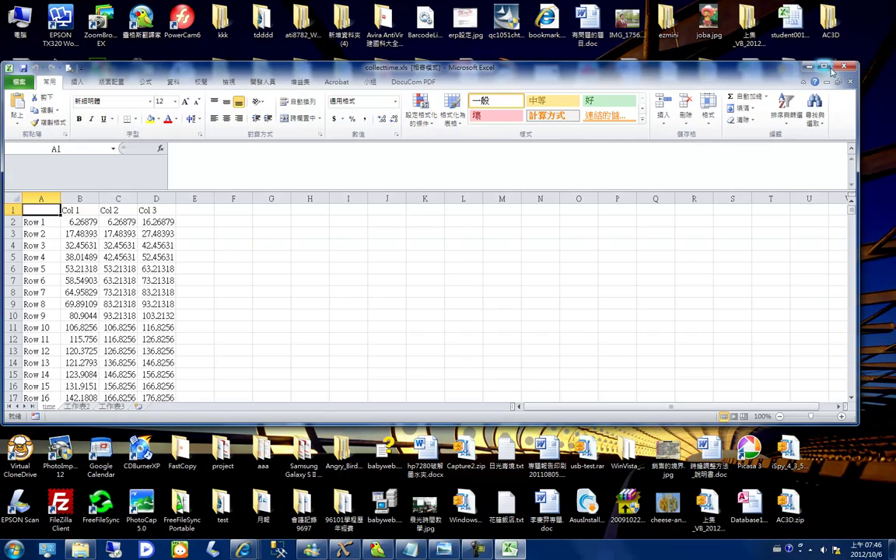
{"action": "scroll", "coordinate": [150, 271], "scroll_direction": "down", "scroll_amount": 5}
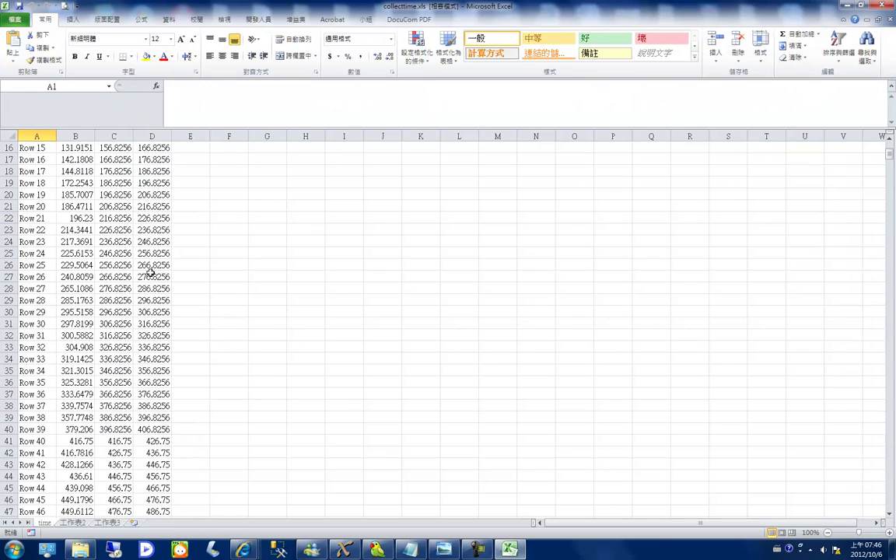
{"action": "scroll", "coordinate": [150, 271], "scroll_direction": "down", "scroll_amount": 20}
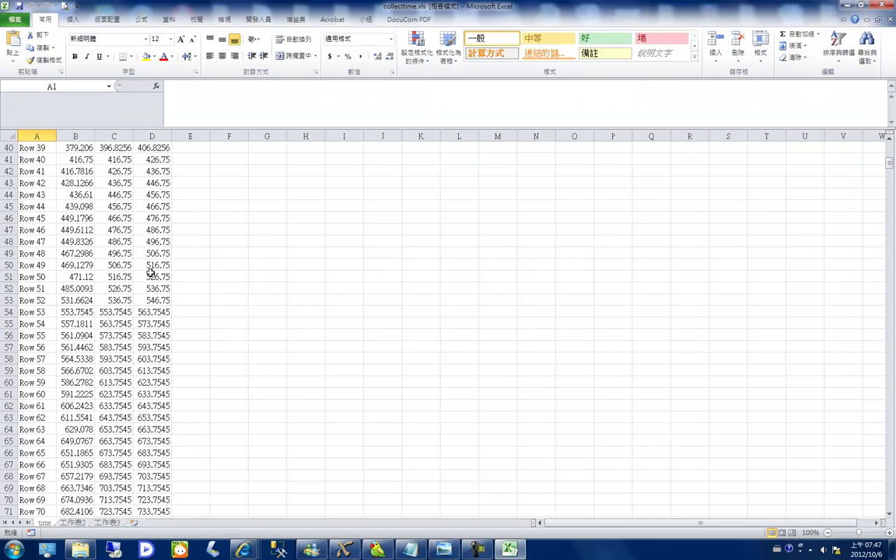
{"action": "scroll", "coordinate": [150, 271], "scroll_direction": "down", "scroll_amount": 6}
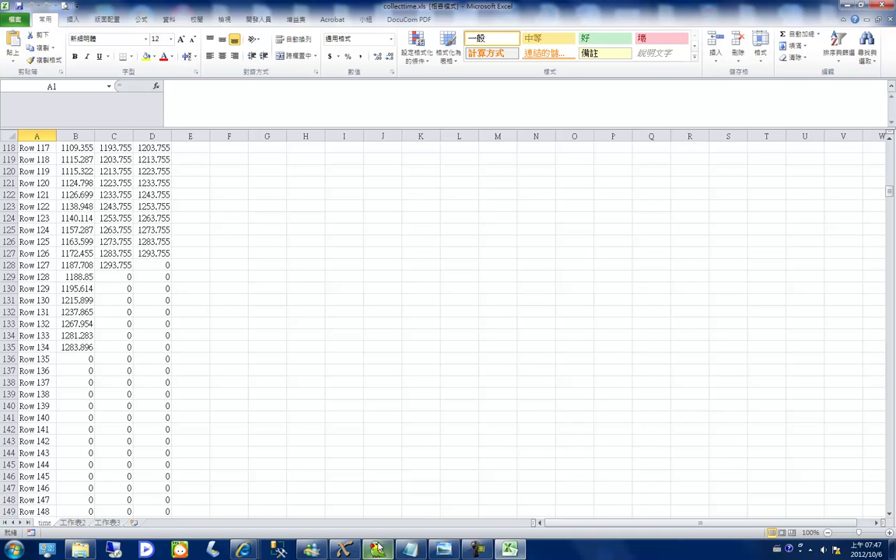
- Switch to Flexsim, close the Excel Interface, and open the time global table to examine its last recorded rows
{"action": "left_click", "coordinate": [447, 550]}
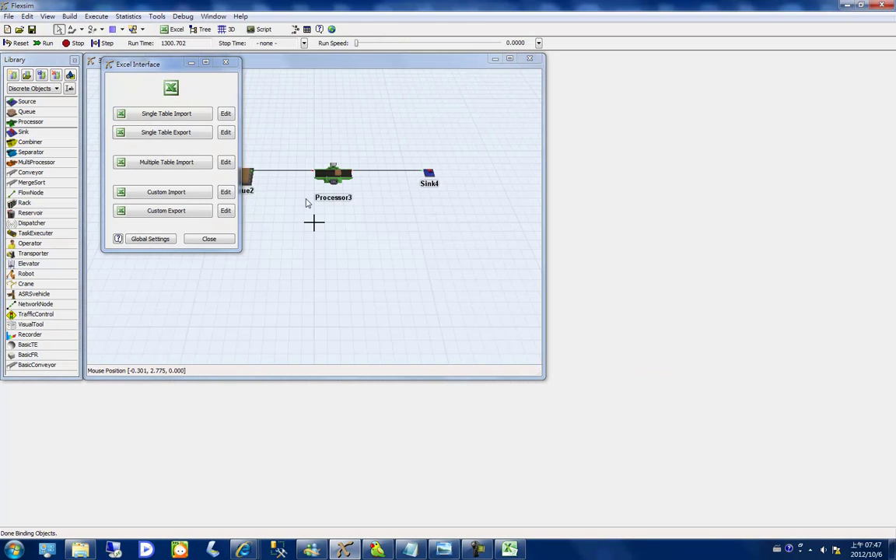
{"action": "left_click", "coordinate": [222, 242]}
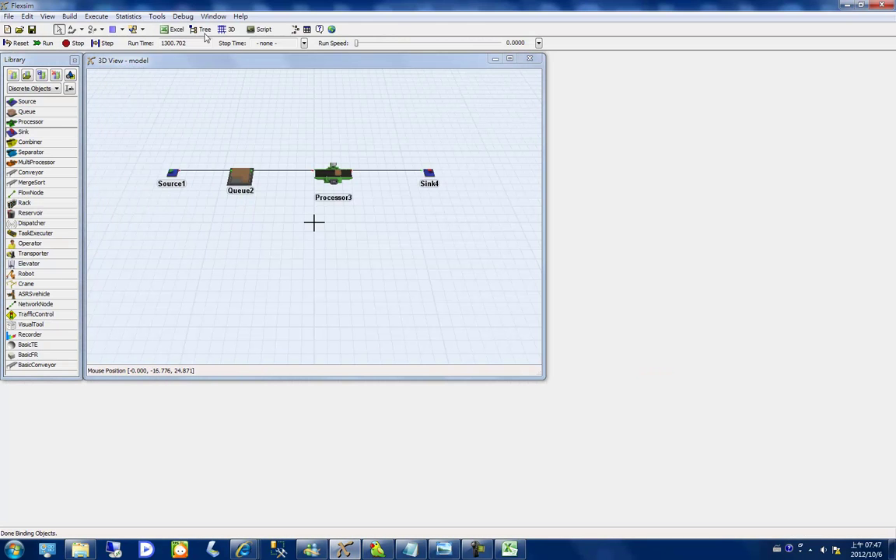
{"action": "left_click", "coordinate": [158, 17]}
{"action": "mouse_move", "coordinate": [191, 28]}
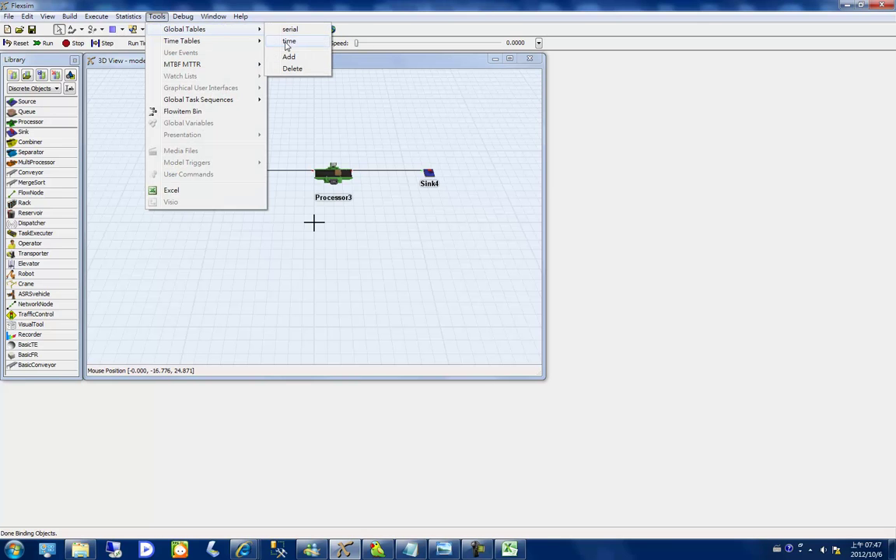
{"action": "left_click", "coordinate": [288, 42]}
{"action": "mouse_move", "coordinate": [291, 102]}
{"action": "left_mouse_down"}
{"action": "mouse_move", "coordinate": [290, 125]}
{"action": "mouse_move", "coordinate": [289, 115]}
{"action": "left_mouse_up"}
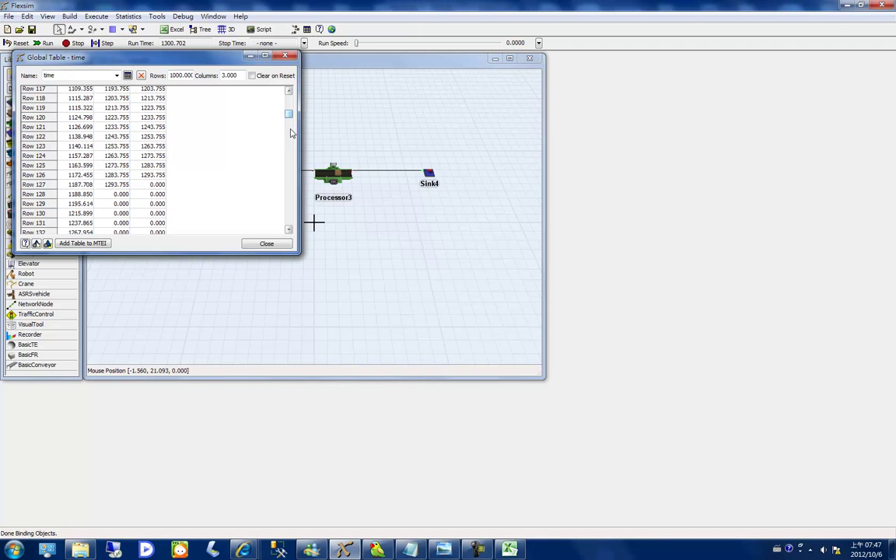
{"action": "left_click", "coordinate": [290, 231]}
{"action": "left_click", "coordinate": [290, 231]}
{"action": "left_click", "coordinate": [290, 231]}
{"action": "left_click", "coordinate": [289, 231]}
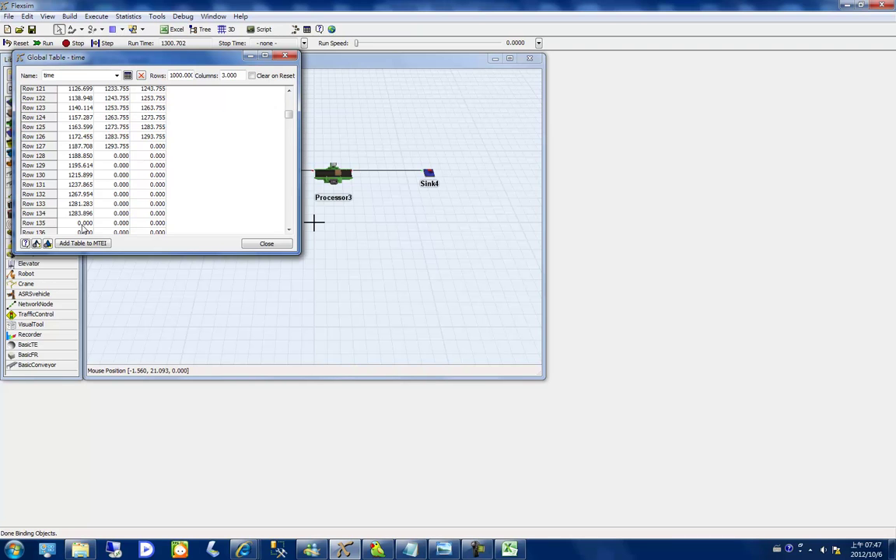
- Switch to the collecttime.xls window in Excel, place it beside the time global table, and compare the last recorded rows
{"action": "left_click", "coordinate": [509, 550]}
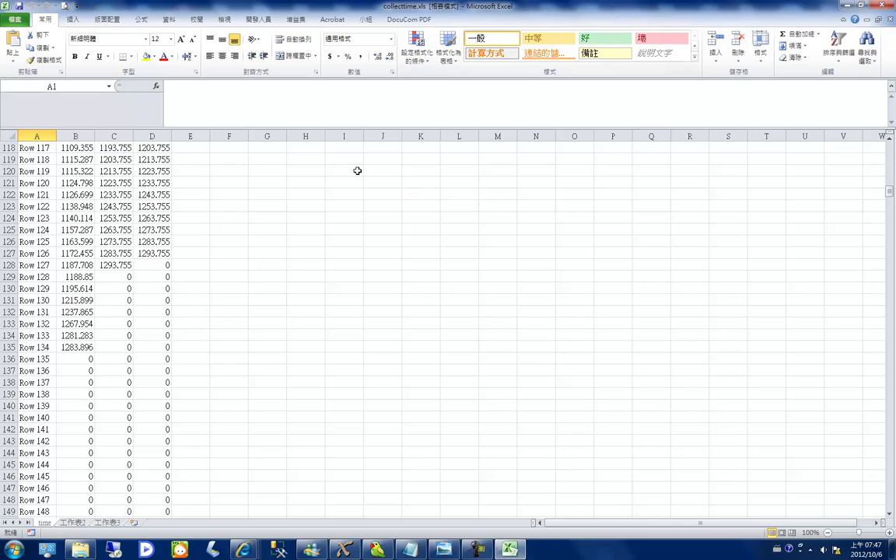
{"action": "double_click", "coordinate": [210, 7]}
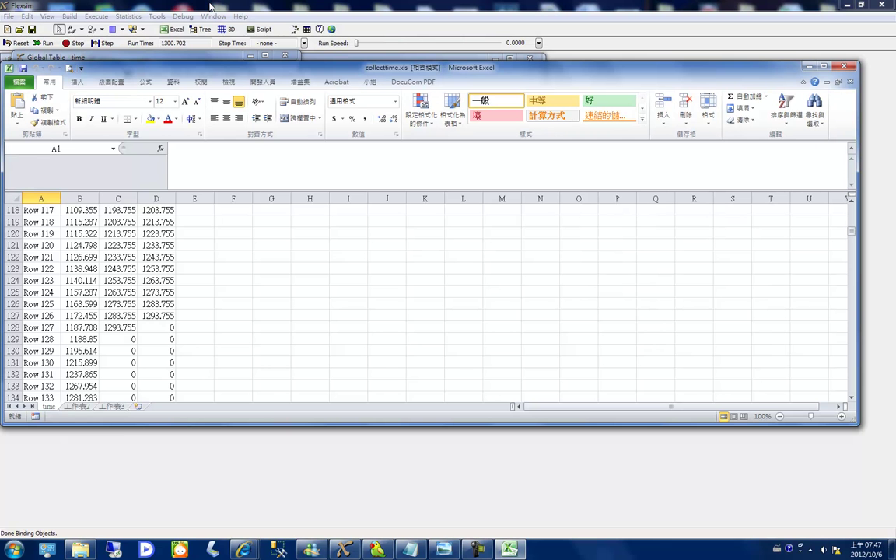
{"action": "left_click_drag", "start_coordinate": [195, 66], "coordinate": [409, 28]}
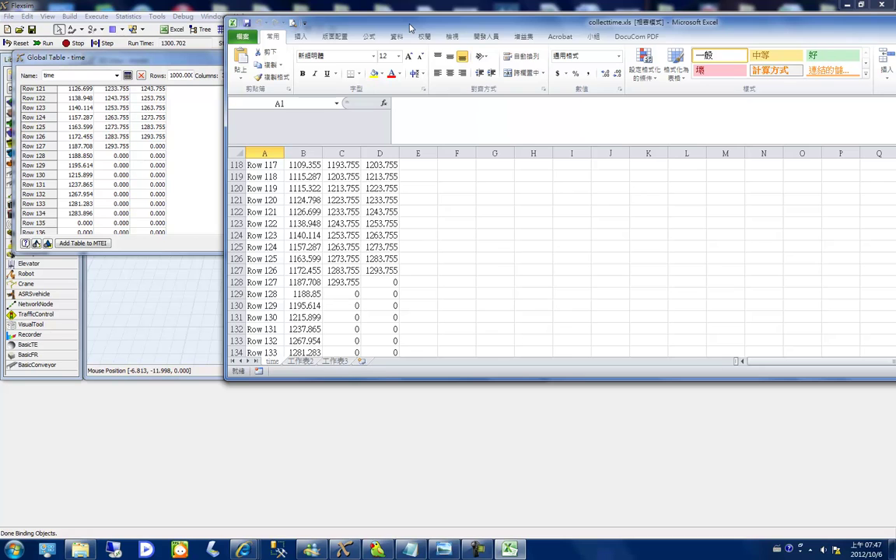
{"action": "left_click", "coordinate": [355, 318]}
{"action": "scroll", "coordinate": [355, 319], "scroll_direction": "down", "scroll_amount": 2}
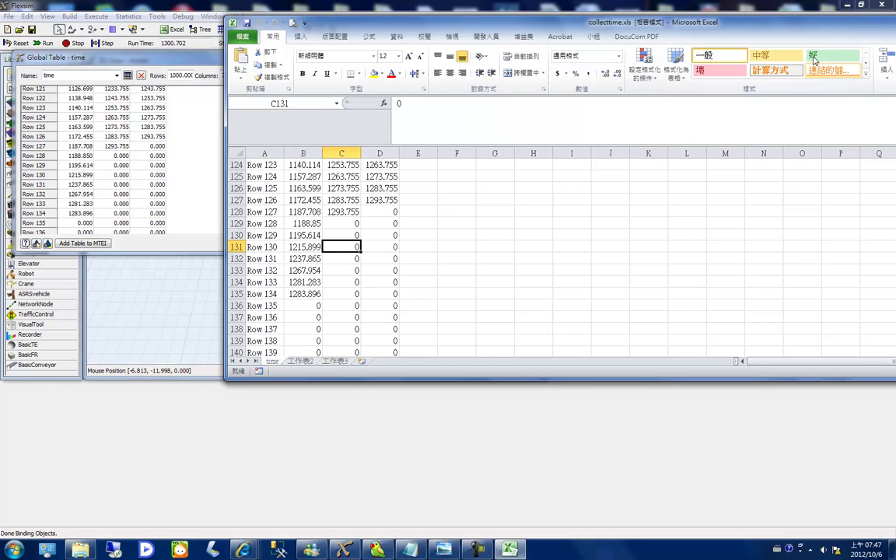
- Examine the header row of the time sheet, and compare its last recorded rows with the global table side by side again
{"action": "left_click_drag", "start_coordinate": [801, 28], "coordinate": [613, 50]}
{"action": "left_click_drag", "start_coordinate": [884, 208], "coordinate": [884, 181]}
{"action": "left_click", "coordinate": [120, 180]}
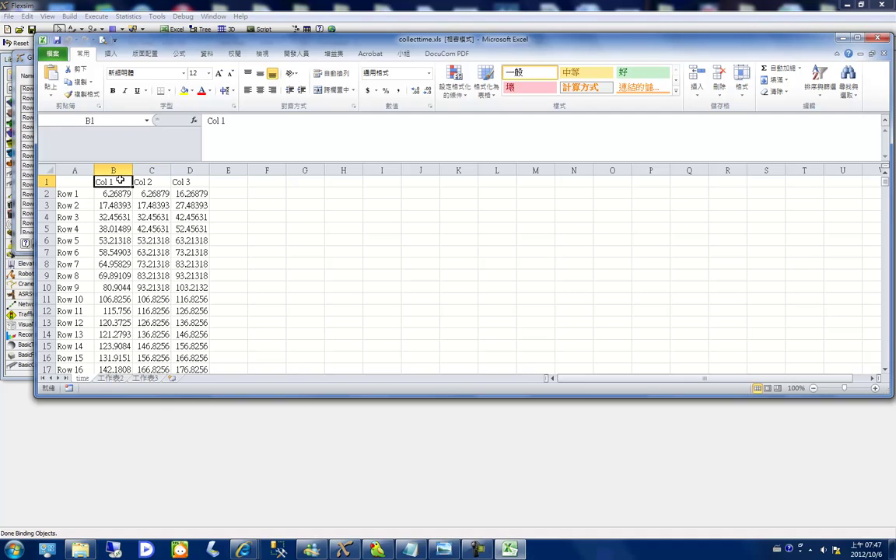
{"action": "left_click", "coordinate": [45, 182]}
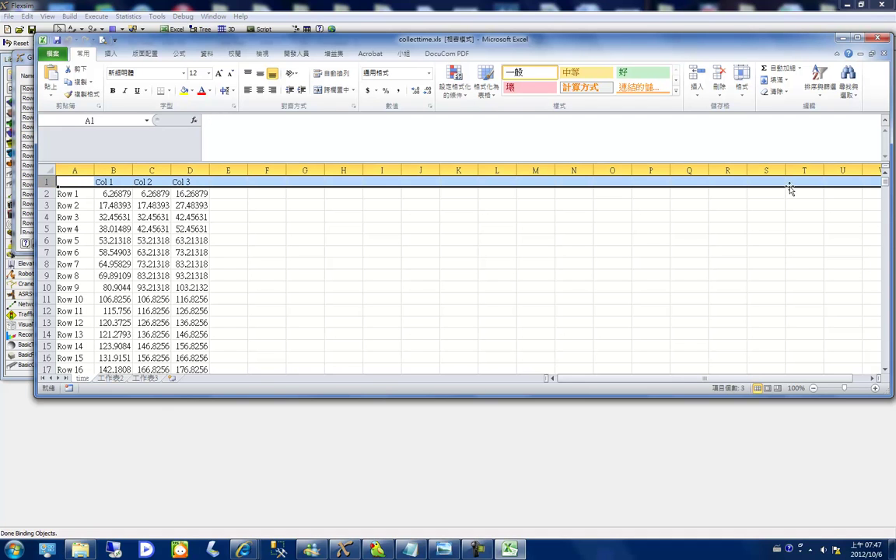
{"action": "left_click_drag", "start_coordinate": [884, 182], "coordinate": [885, 204]}
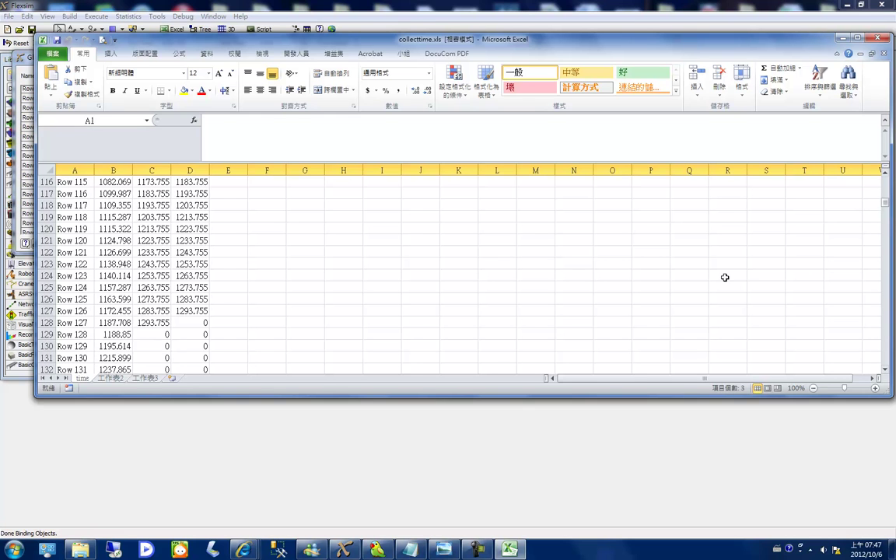
{"action": "scroll", "coordinate": [722, 280], "scroll_direction": "down", "scroll_amount": 2}
{"action": "left_click_drag", "start_coordinate": [228, 45], "coordinate": [398, 33]}
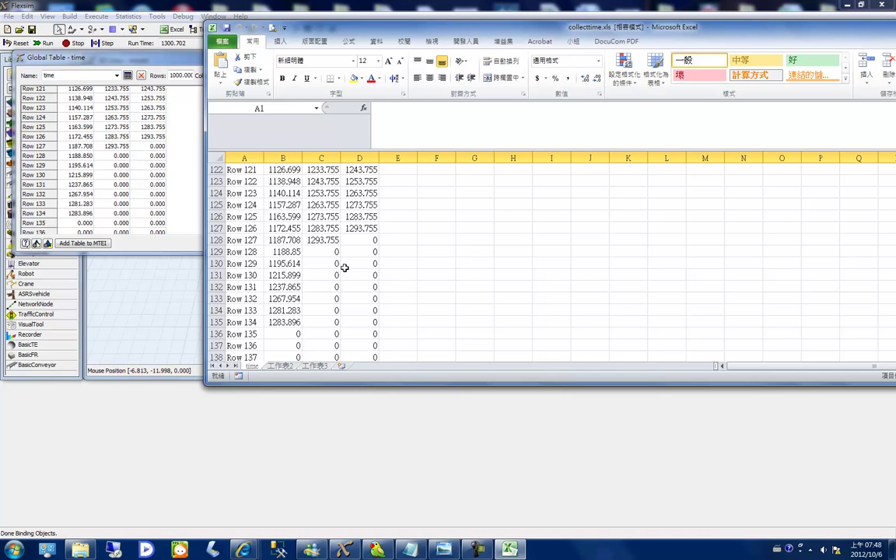
{"action": "left_click", "coordinate": [477, 550]}
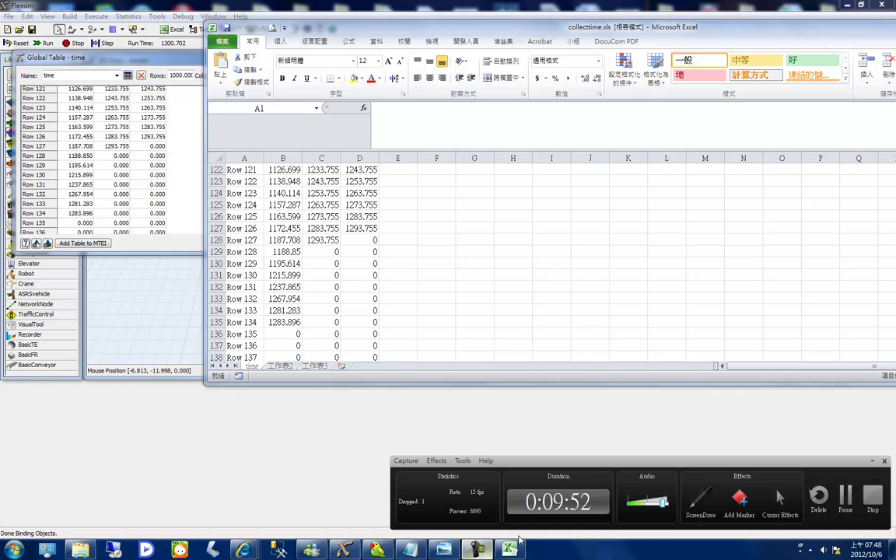